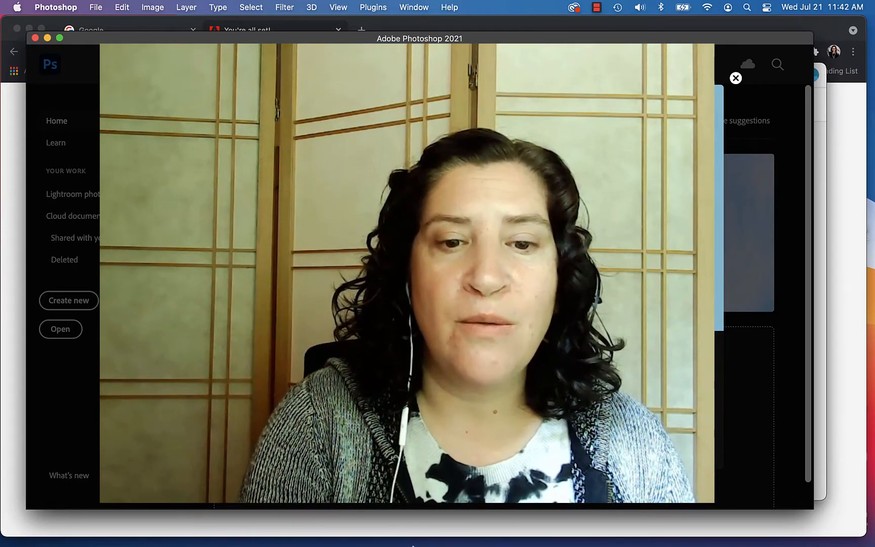
- Page through the Launchpad apps, then close Photoshop's What's new overview
mouse_move(372, 541)
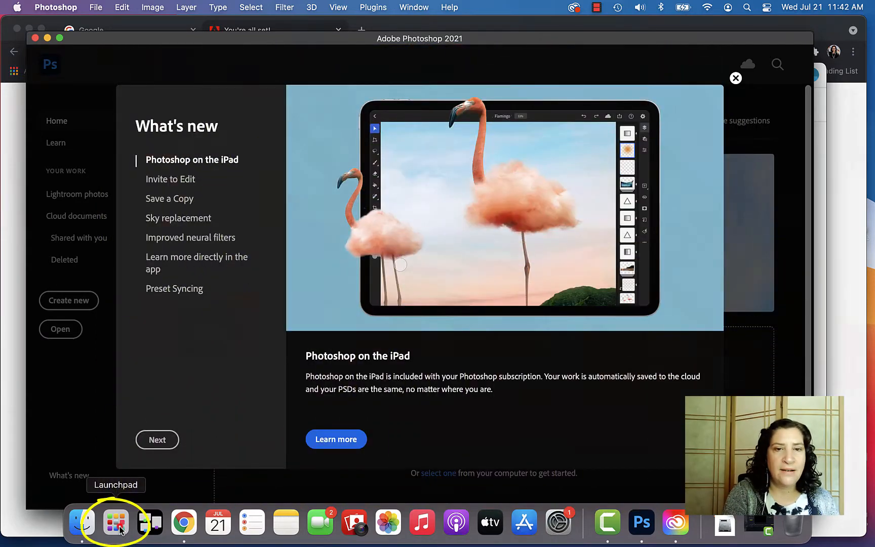
click(120, 528)
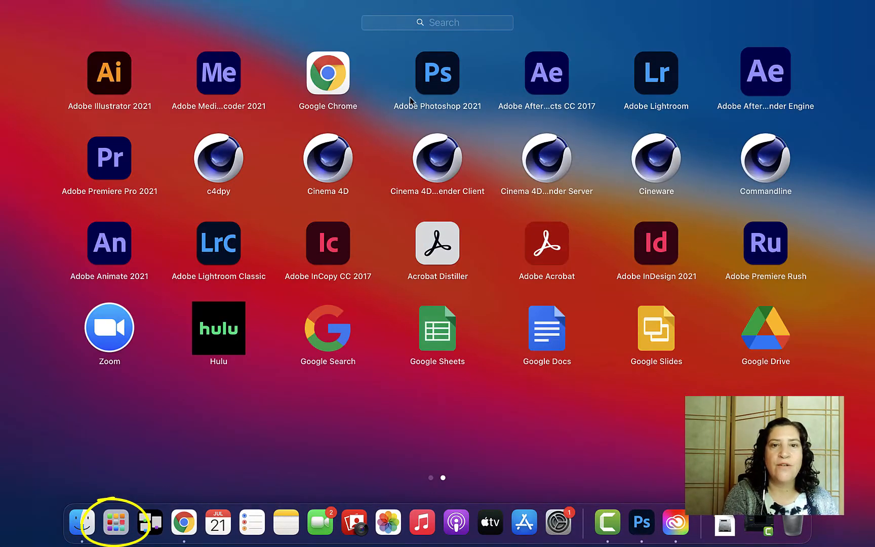
click(430, 478)
click(443, 477)
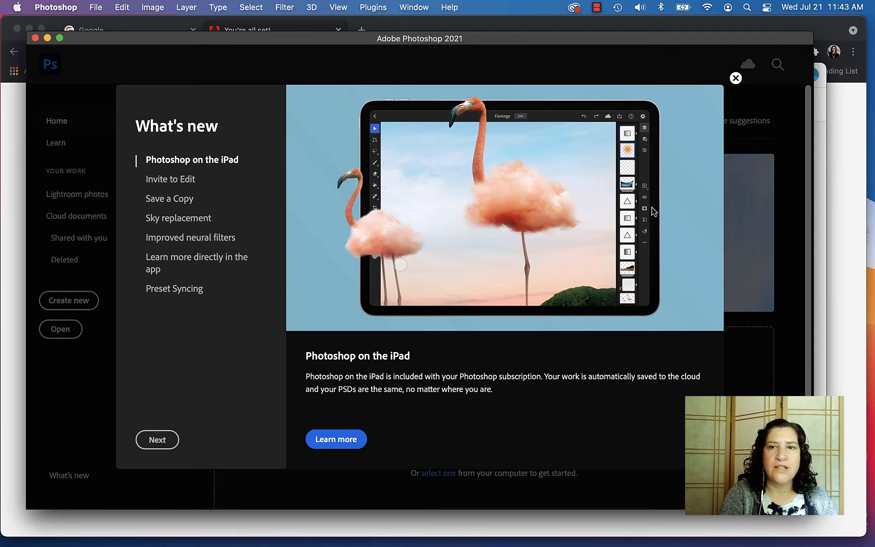
click(735, 79)
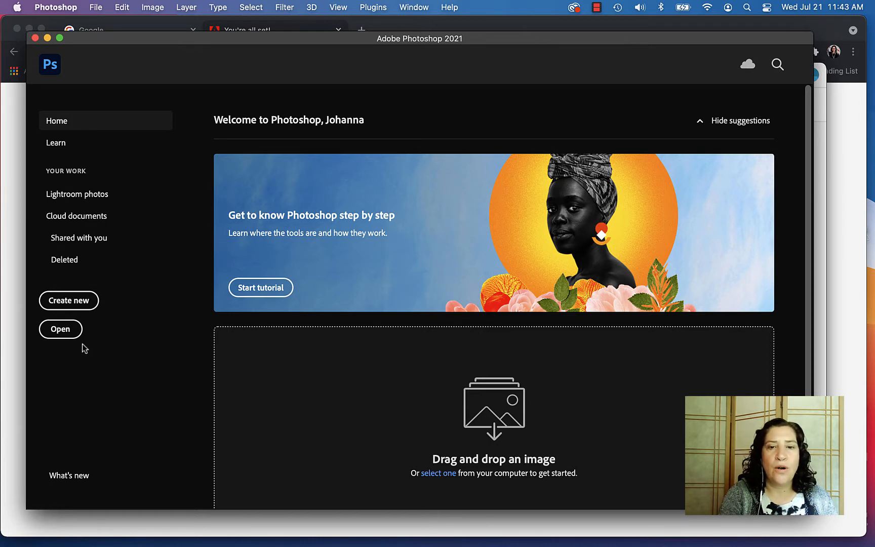
- Open IMG_4738.jpeg from the Downloads folder and dismiss the file info notice
click(60, 329)
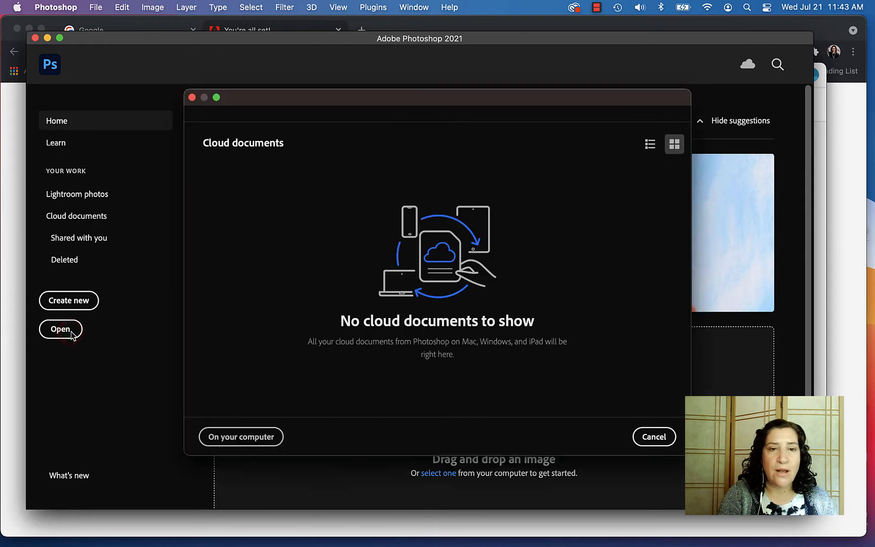
click(271, 438)
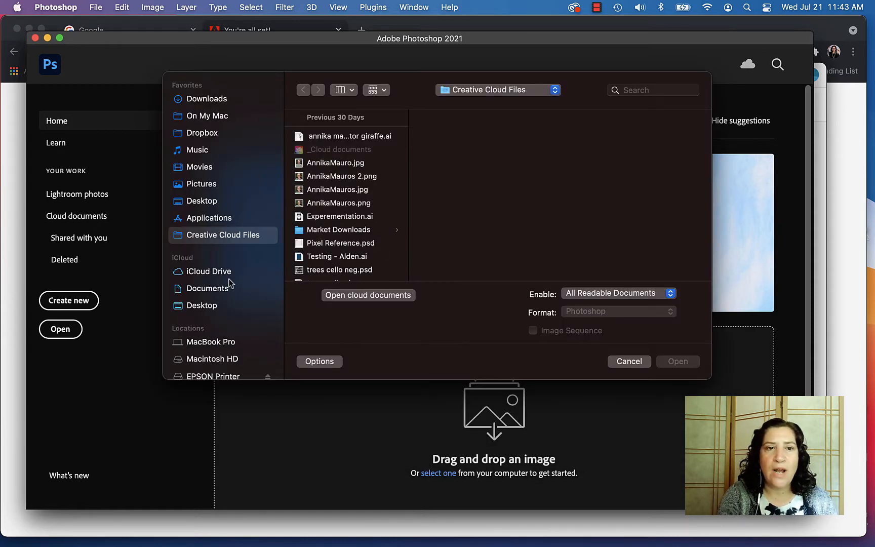
click(216, 101)
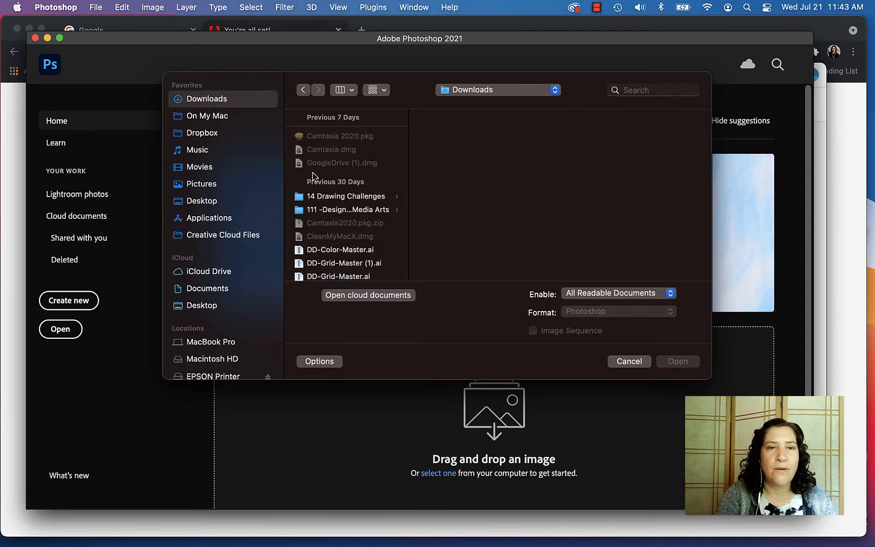
scroll(313, 177, down, 10)
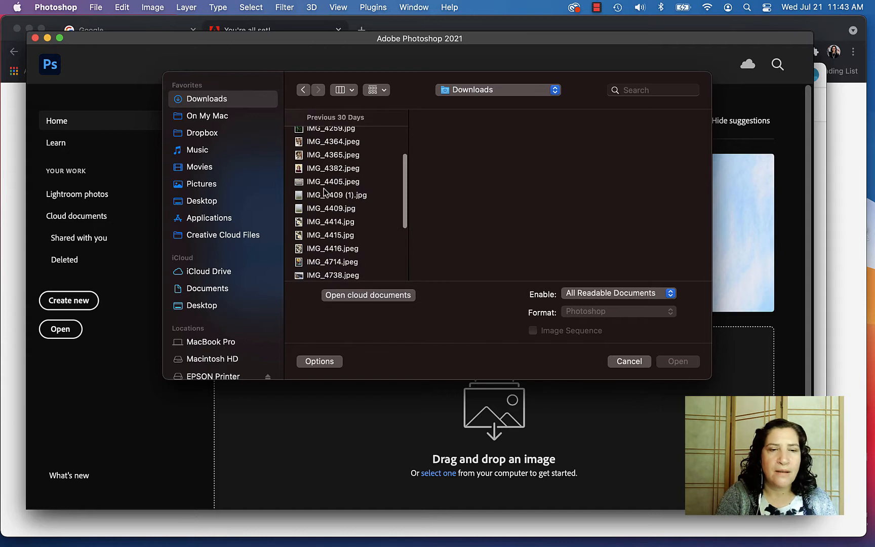
scroll(324, 191, down, 3)
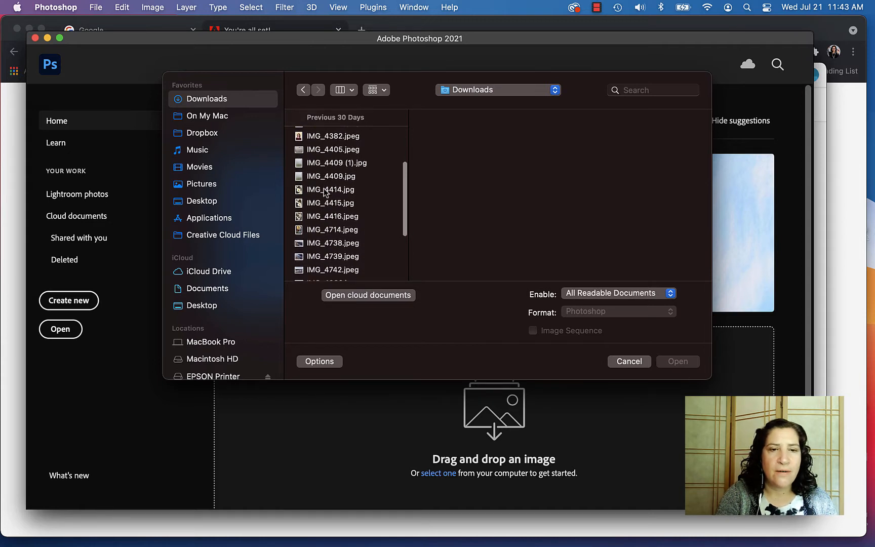
click(332, 243)
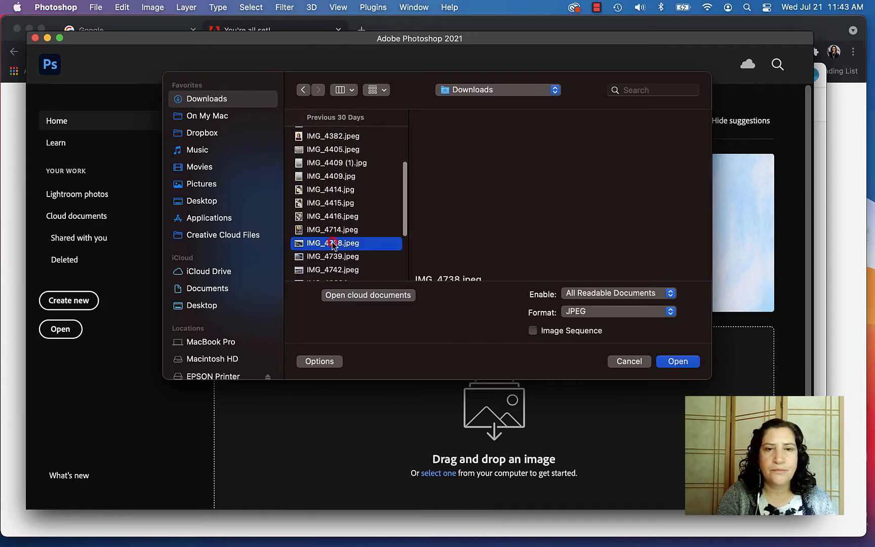
click(683, 362)
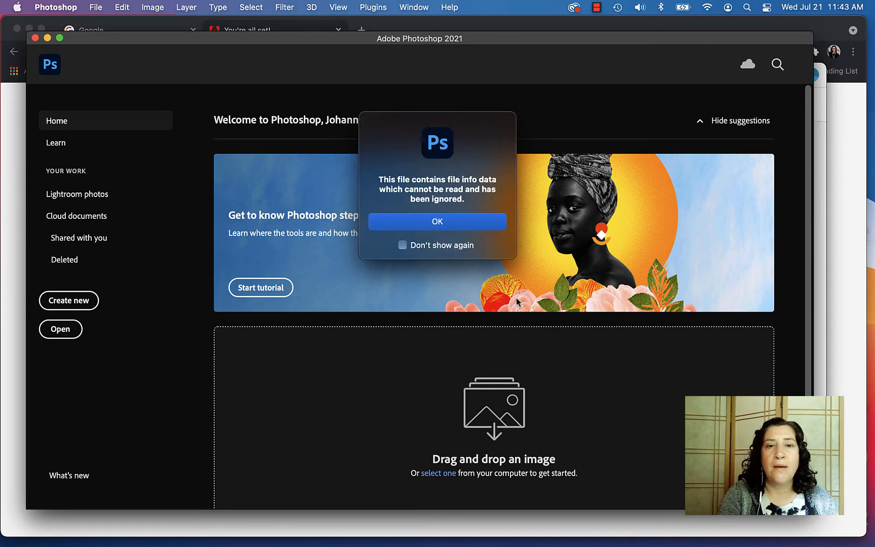
click(479, 221)
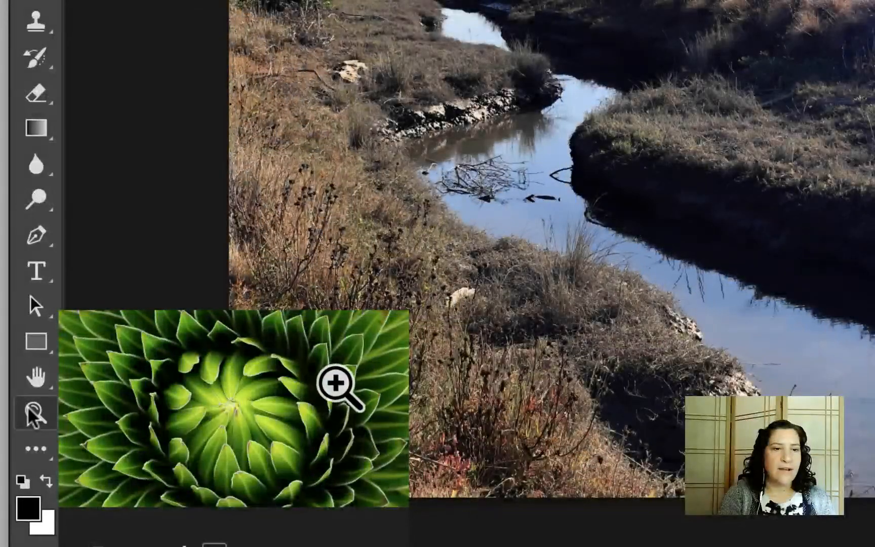
- With the Zoom tool, magnify the creek to 100%, then zoom back out to 33.3%
click(33, 410)
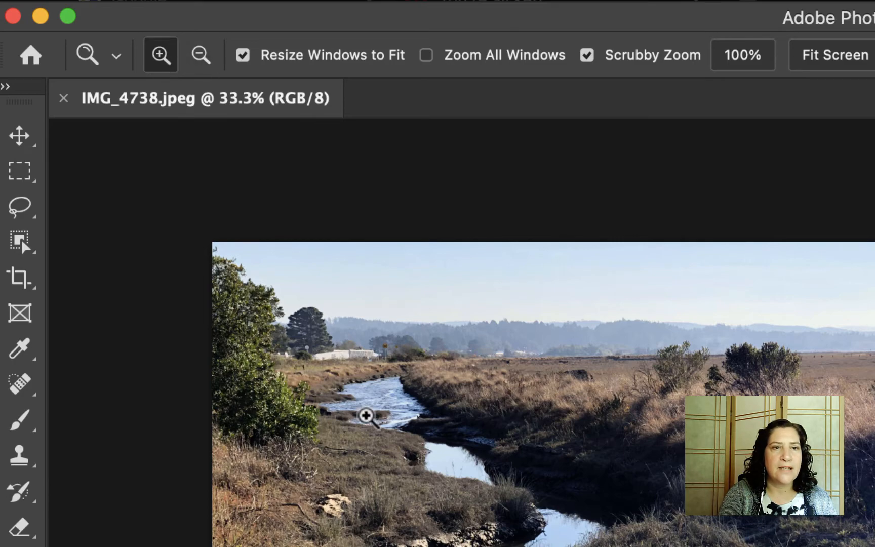
click(408, 474)
click(408, 474)
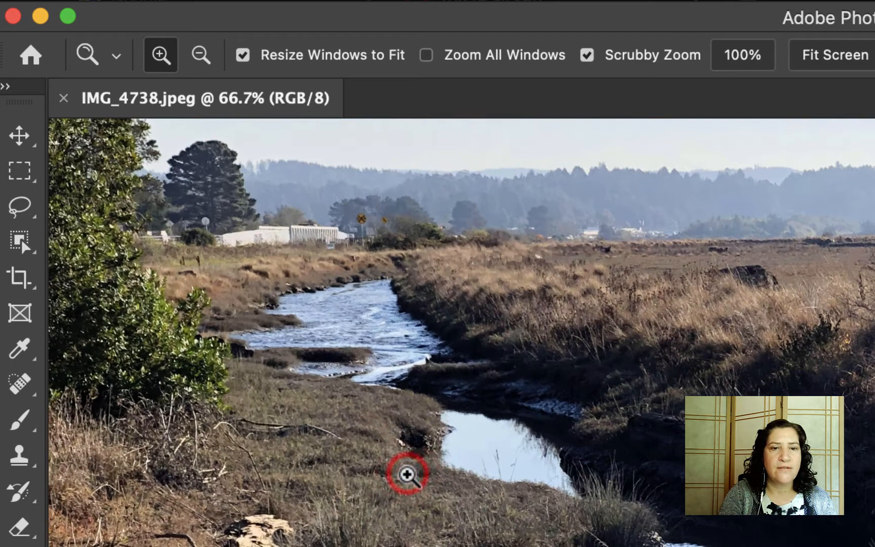
click(406, 473)
click(196, 55)
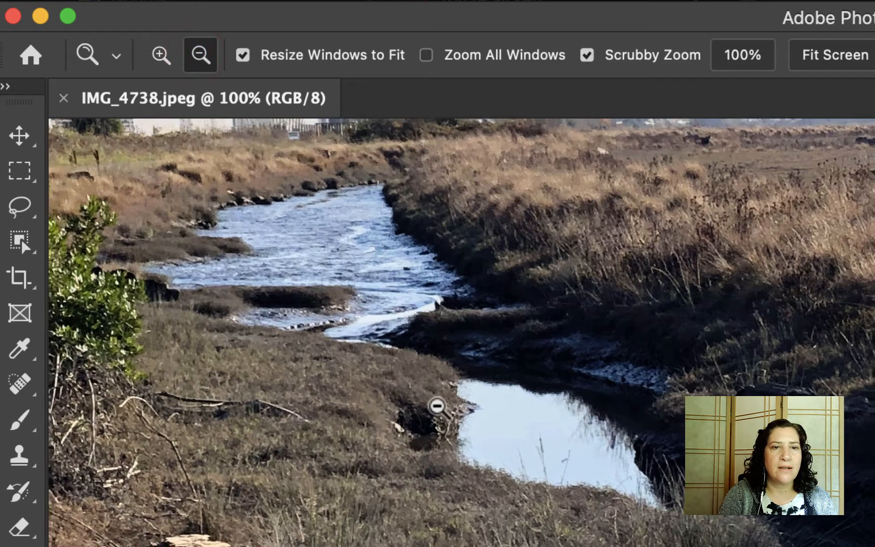
click(437, 405)
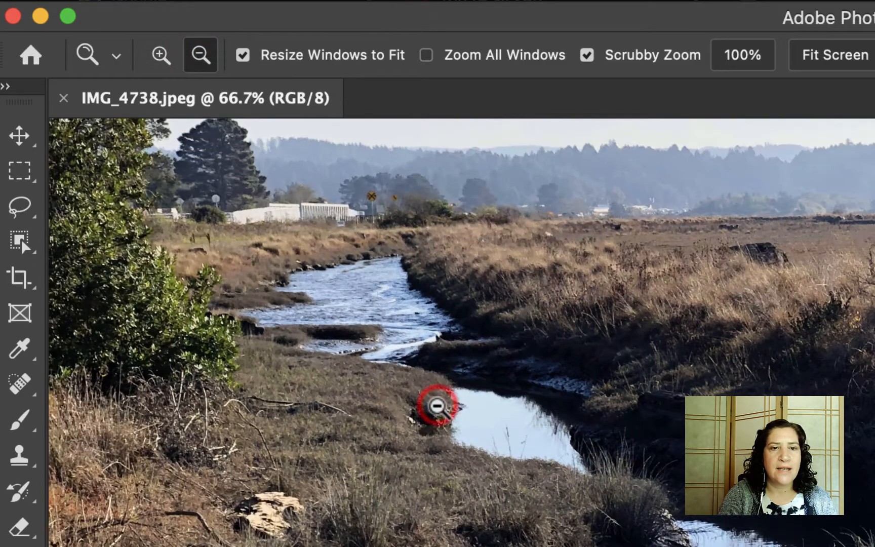
click(434, 404)
click(430, 403)
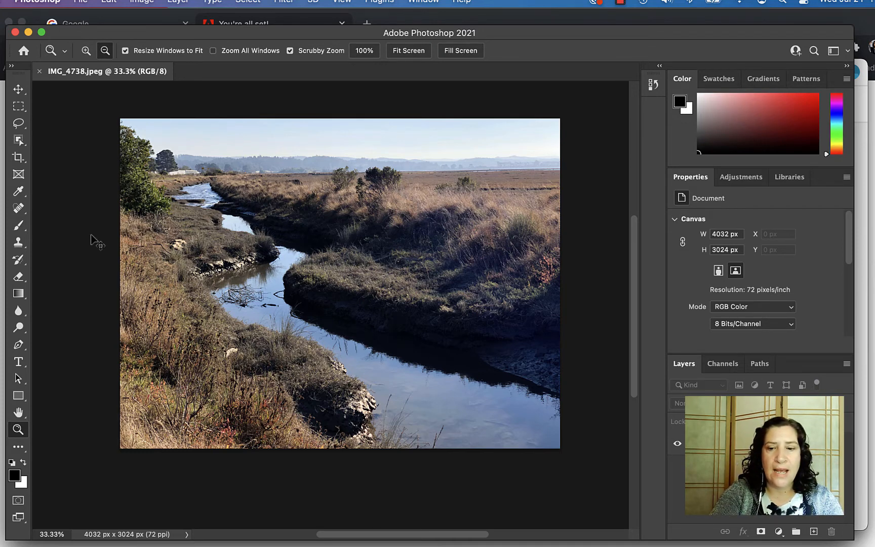
- Zoom in, out and fit to screen with Cmd +, − and 0, ending at 33.3%
key(super+plus)
key(super+minus)
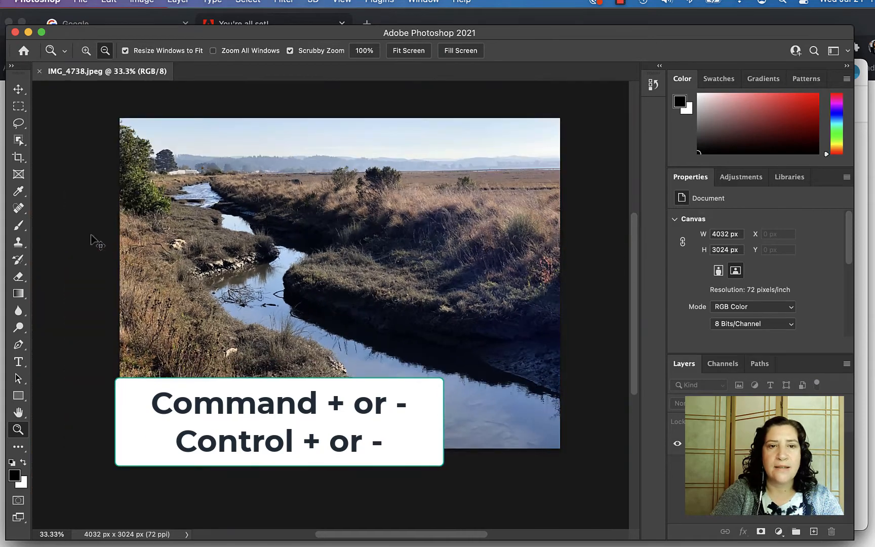
key(super+minus)
key(super+minus)
key(super+plus)
key(super+plus)
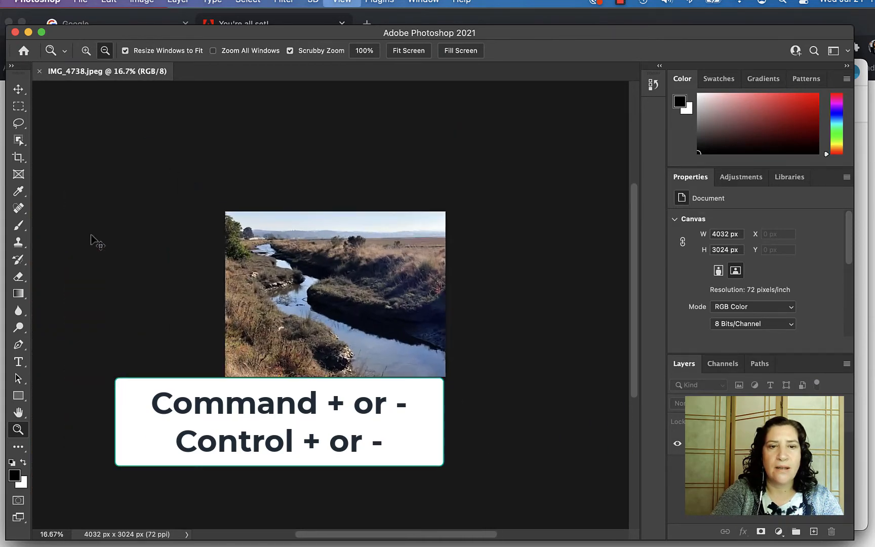
key(super+minus)
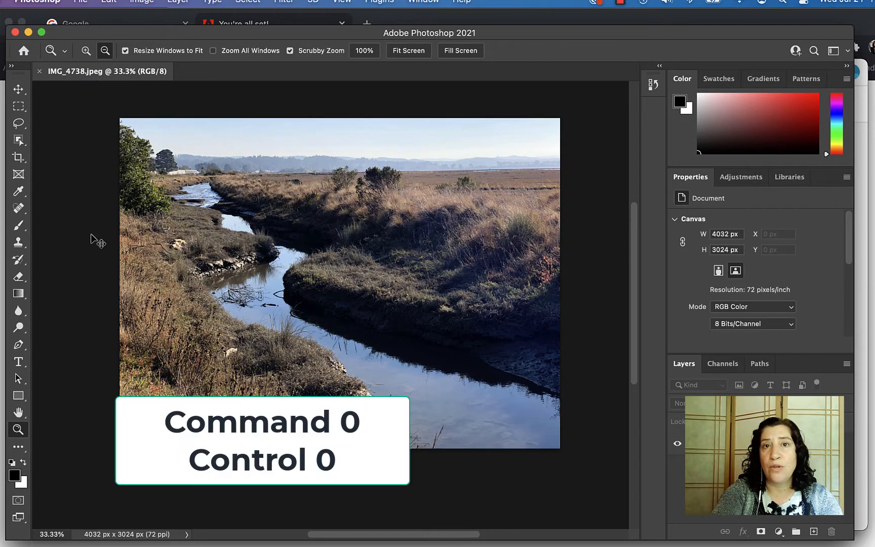
key(super+0)
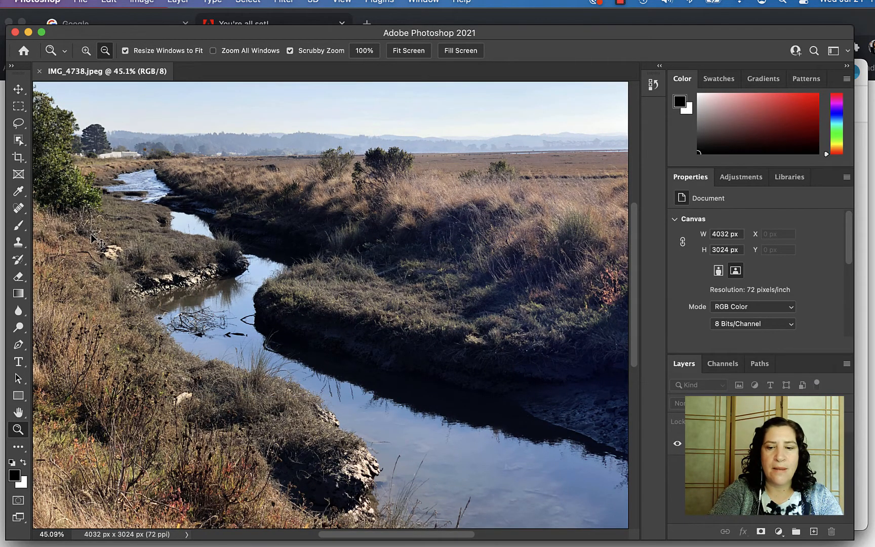
key(super+minus)
key(super+minus)
key(super+minus)
key(super+0)
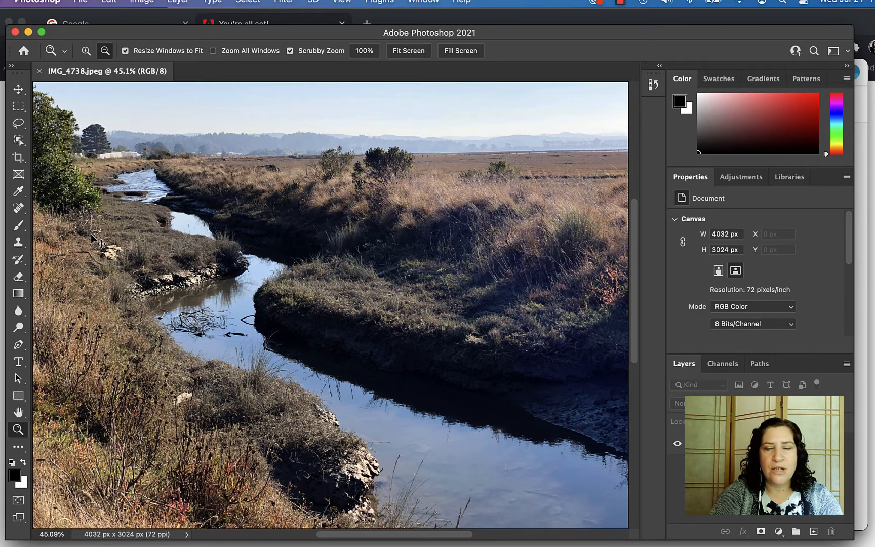
key(super+minus)
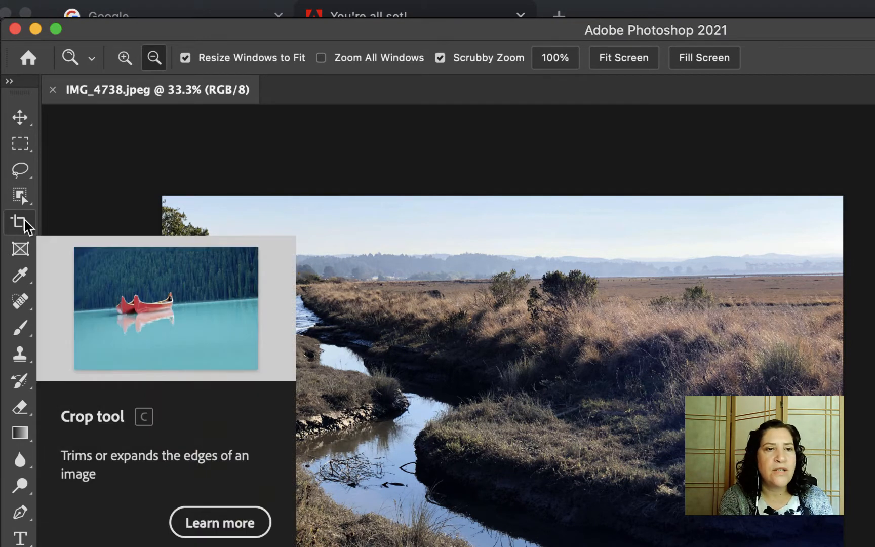
- Draw a plain crop box over the photo and widen its top, left and right edges
drag(23, 221, 44, 224)
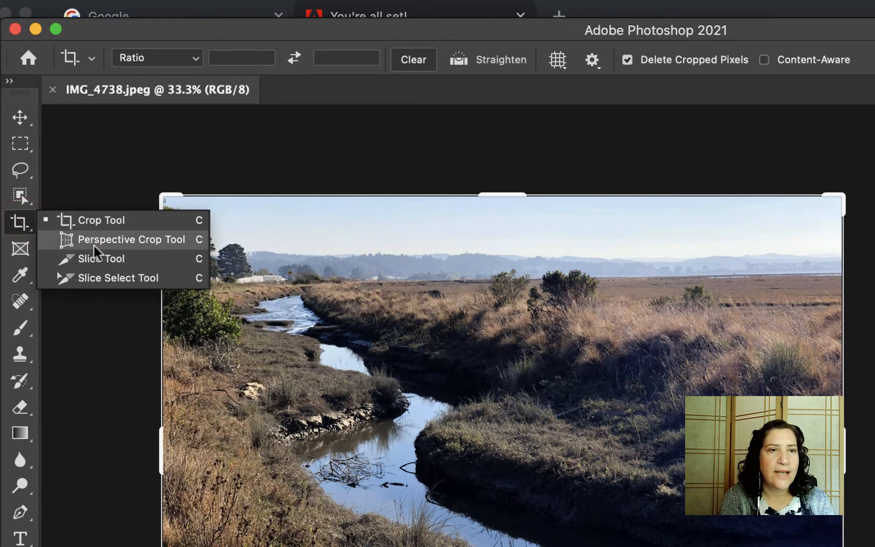
click(86, 222)
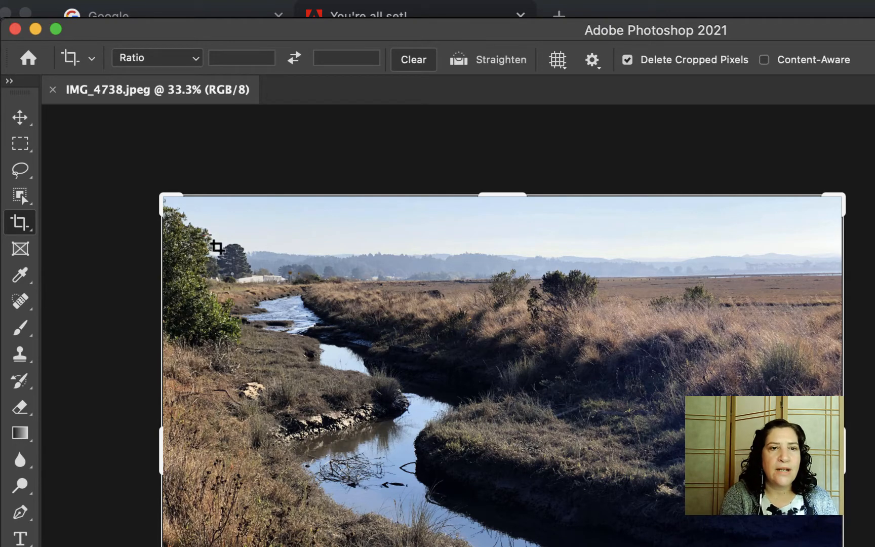
drag(204, 234, 504, 442)
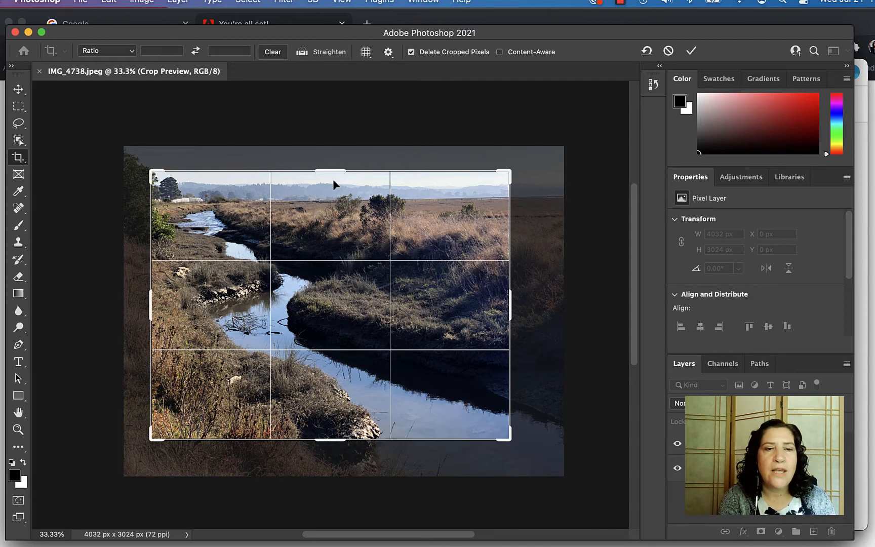
drag(332, 172, 331, 171)
drag(146, 307, 142, 305)
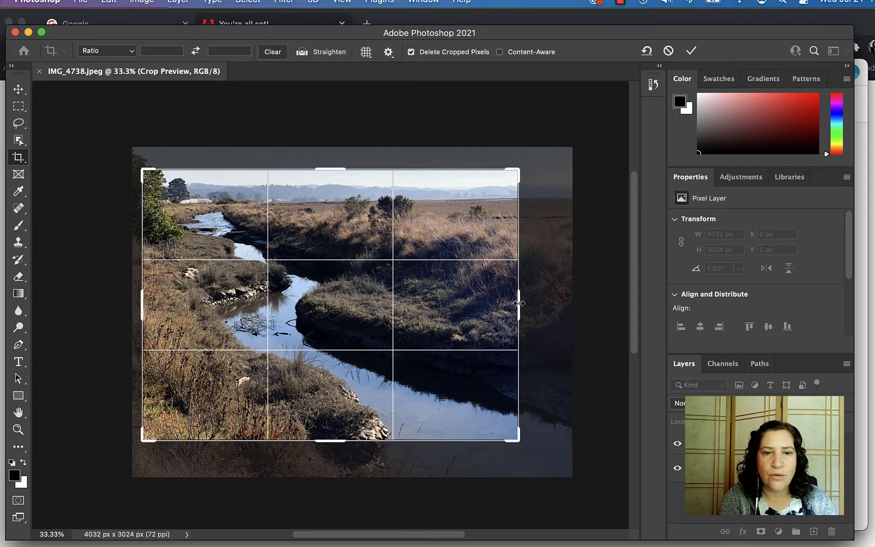
drag(520, 303, 531, 303)
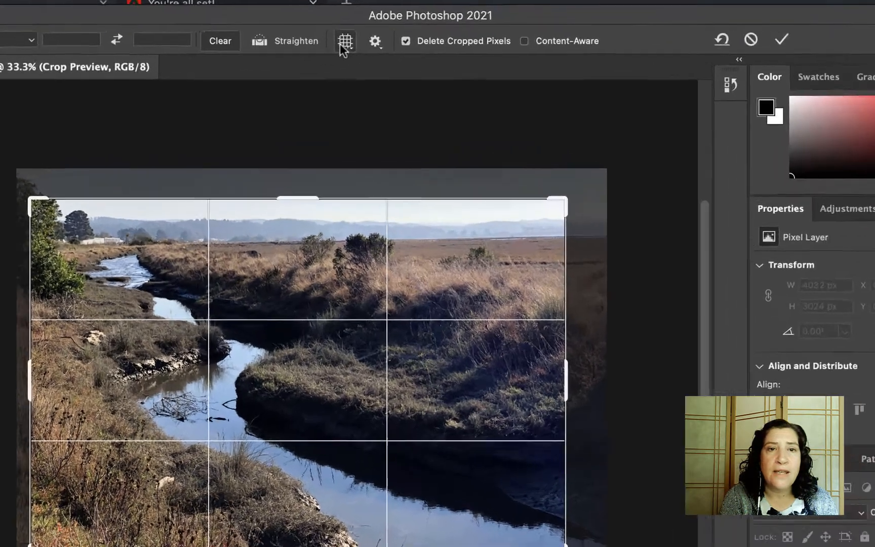
- Switch the crop overlay to Diagonal, back to Rule of Thirds, and pull in the right side
click(366, 51)
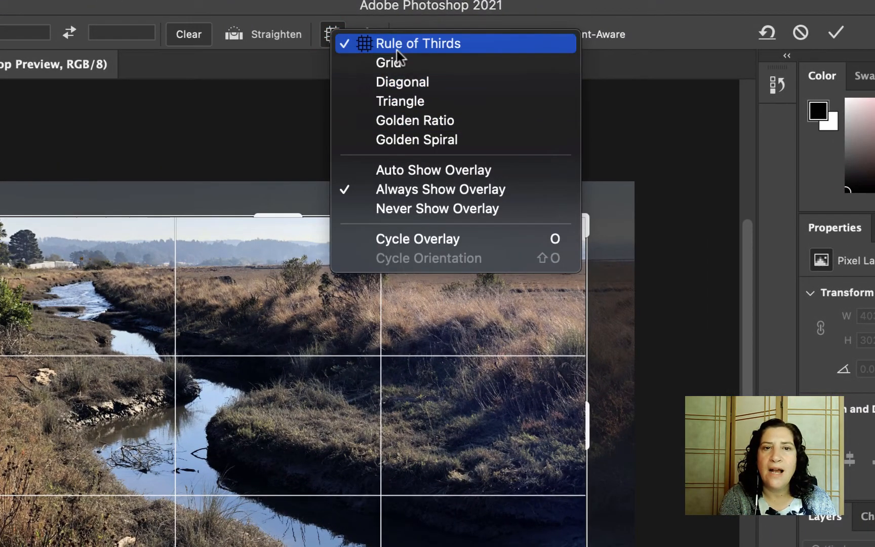
click(406, 80)
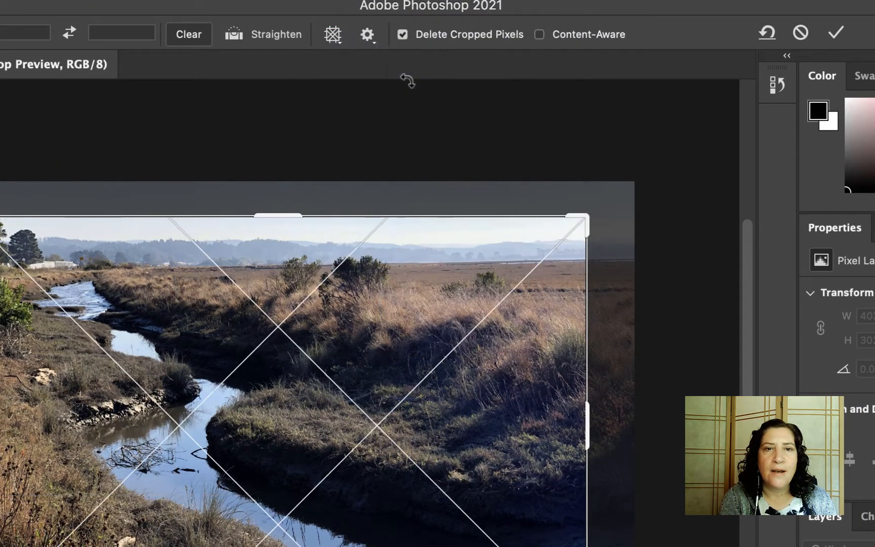
click(332, 35)
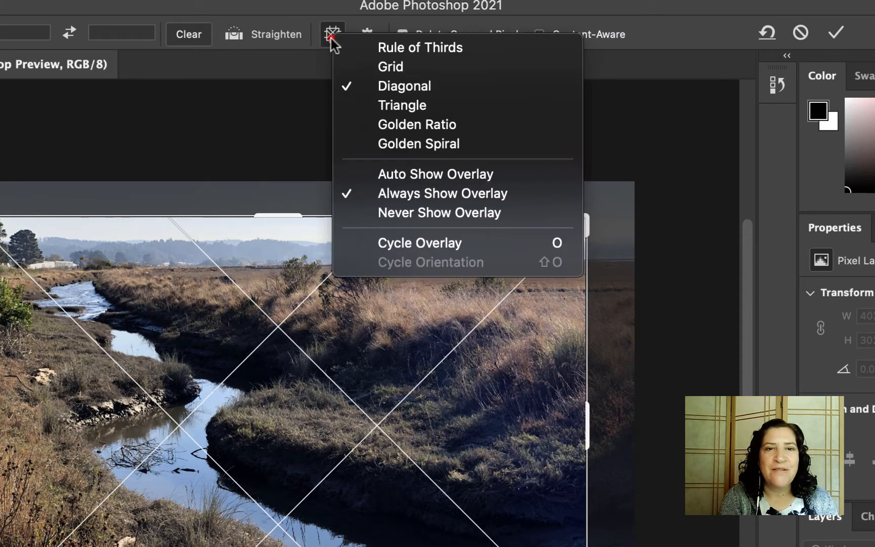
click(339, 52)
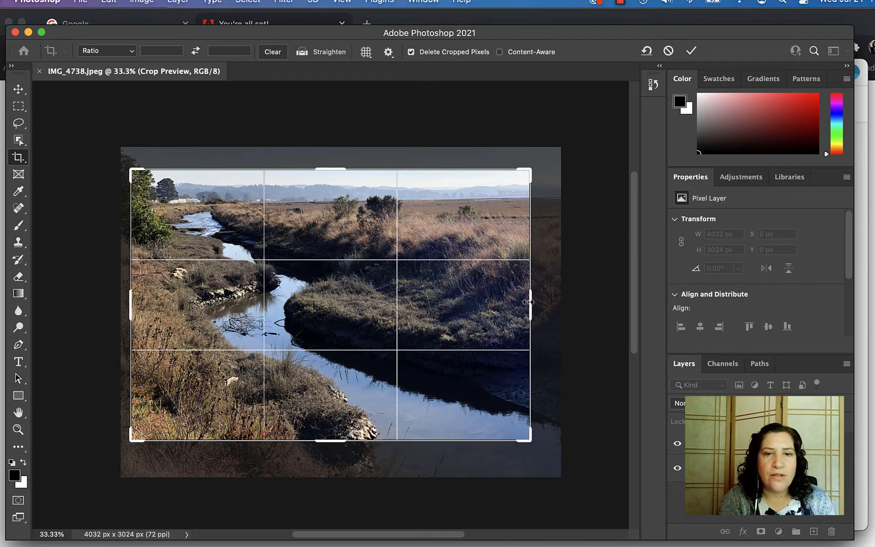
drag(527, 301, 500, 302)
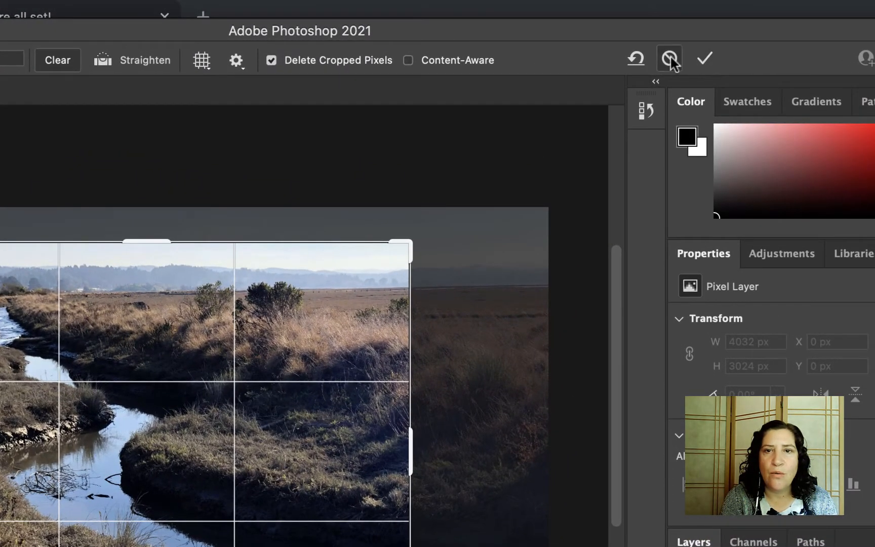
- Cancel the trial crop, rotate about 0.9°, trim right and bottom, and apply the crop
click(670, 58)
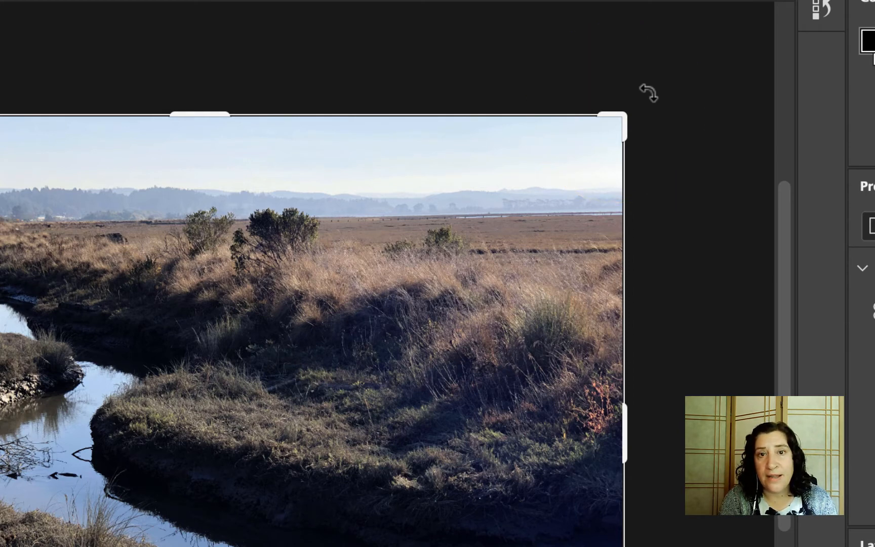
drag(648, 93, 660, 111)
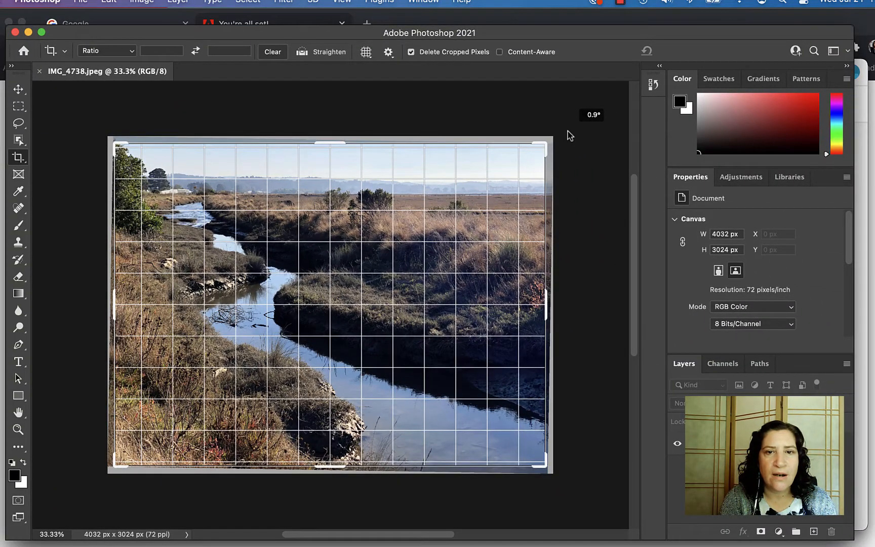
drag(569, 136, 568, 131)
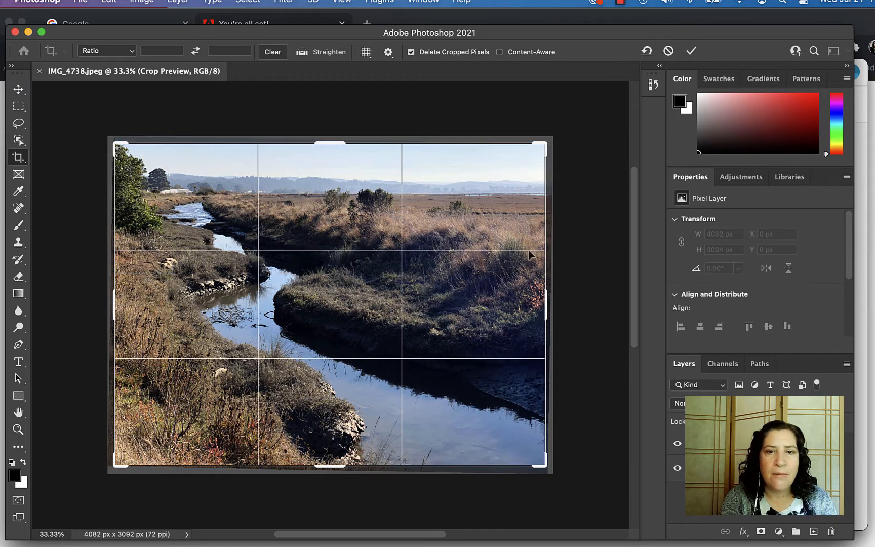
drag(546, 300, 511, 298)
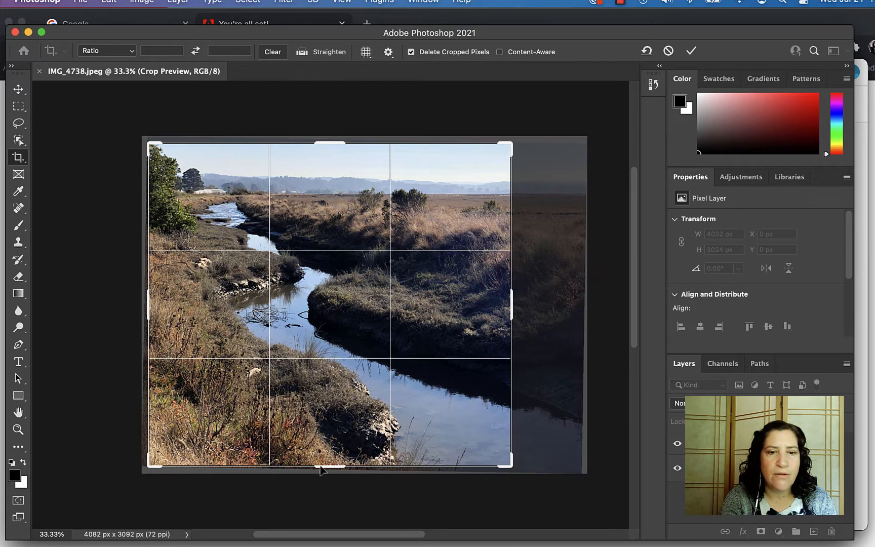
drag(324, 465, 322, 446)
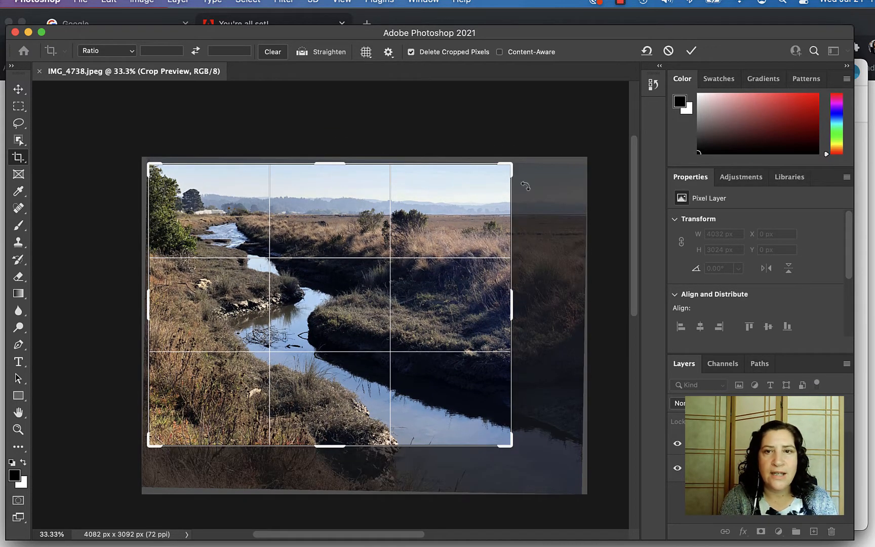
click(689, 52)
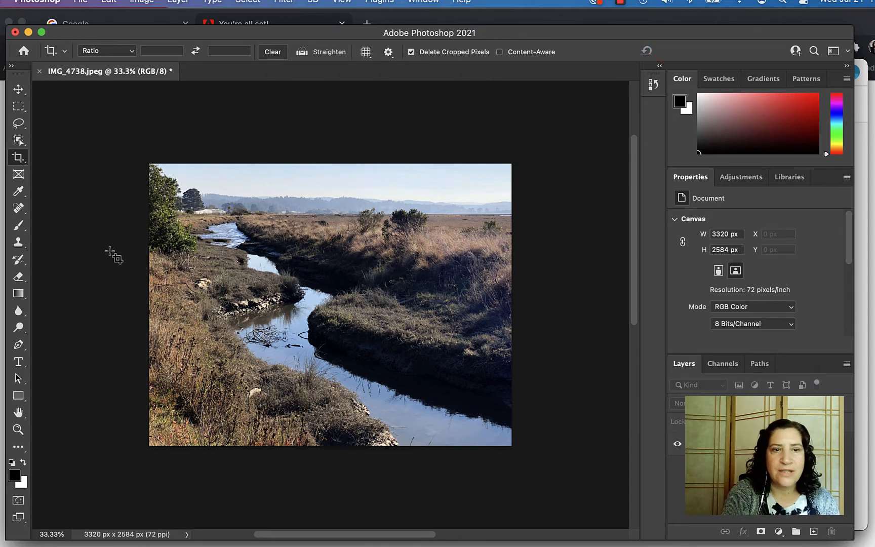
- Undo the crop and try new crop areas, cancelling each attempt
key(super+z)
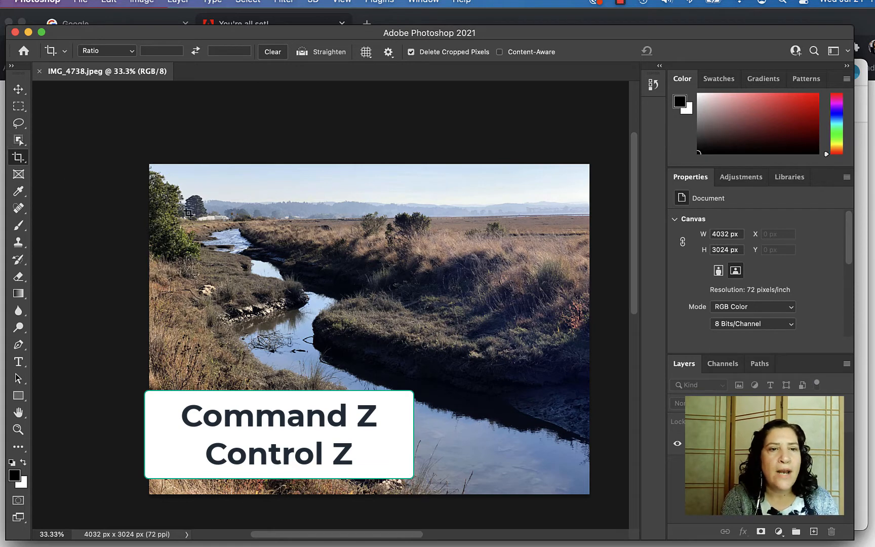
drag(175, 178, 618, 434)
drag(538, 299, 568, 299)
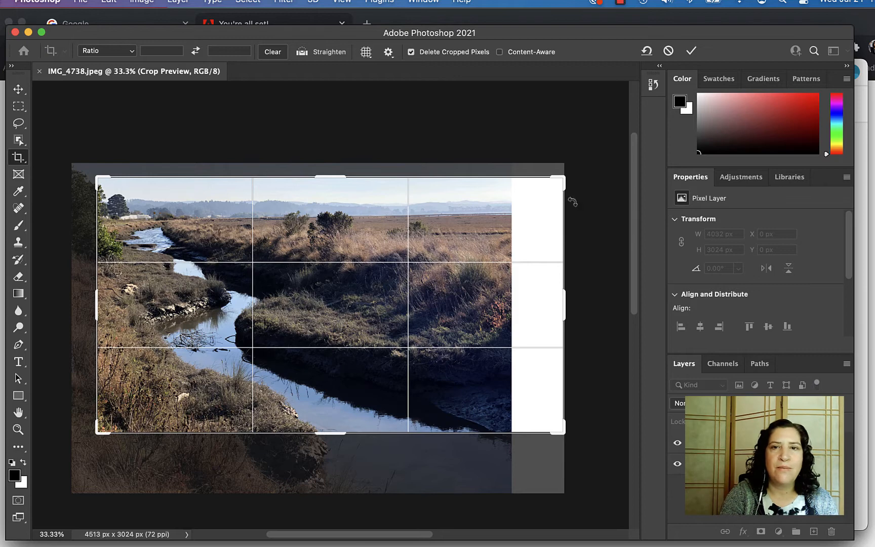
click(669, 51)
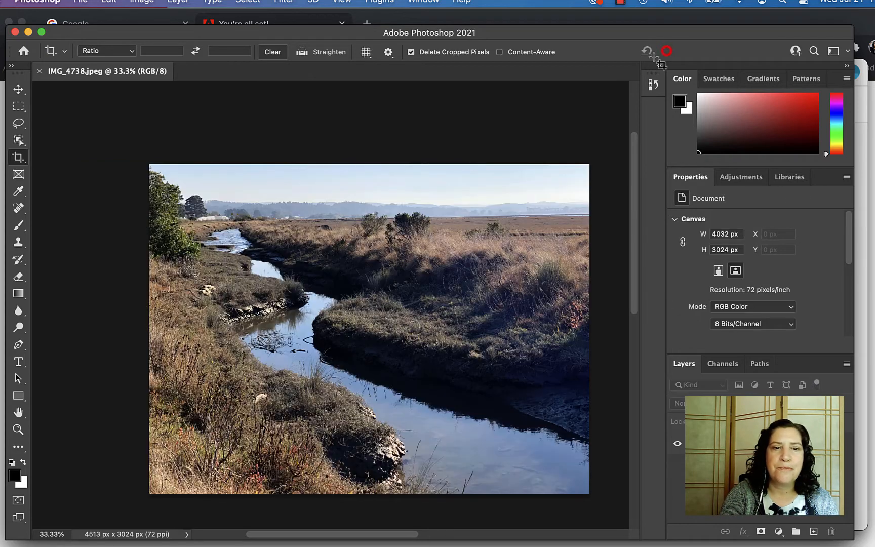
click(205, 382)
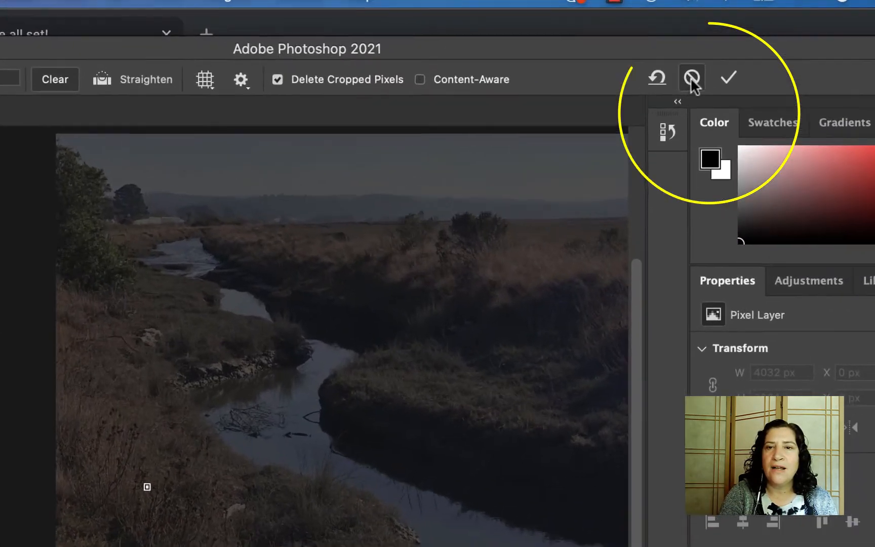
click(668, 50)
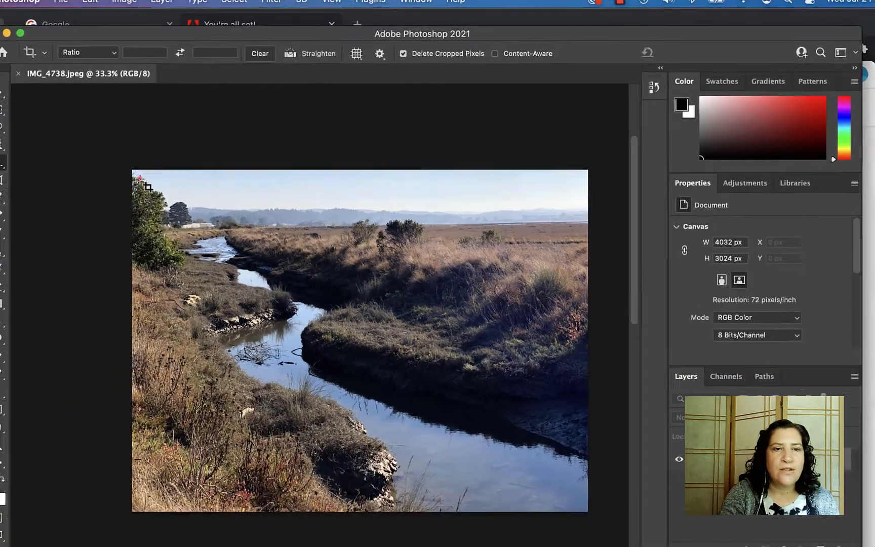
- Straighten the photo about 1.1° and commit the crop at 3338 × 2481 px
drag(157, 173, 571, 444)
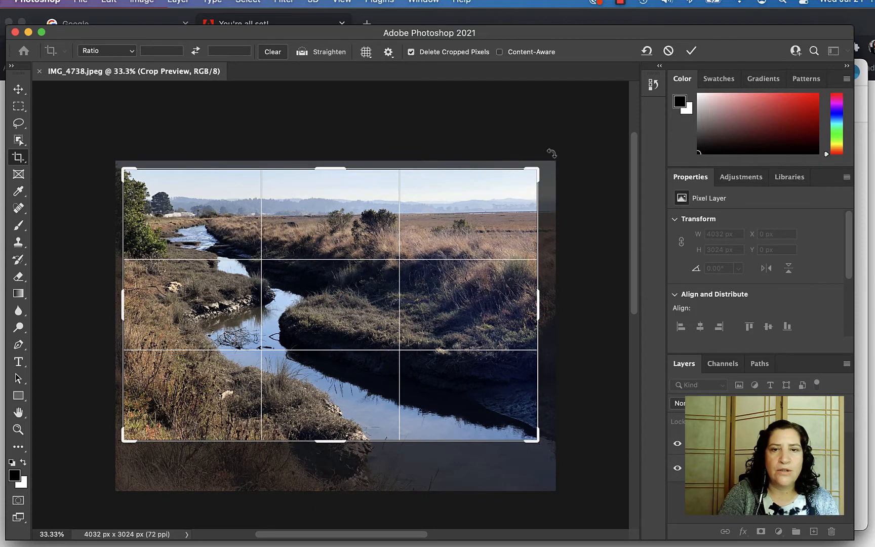
drag(551, 153, 555, 155)
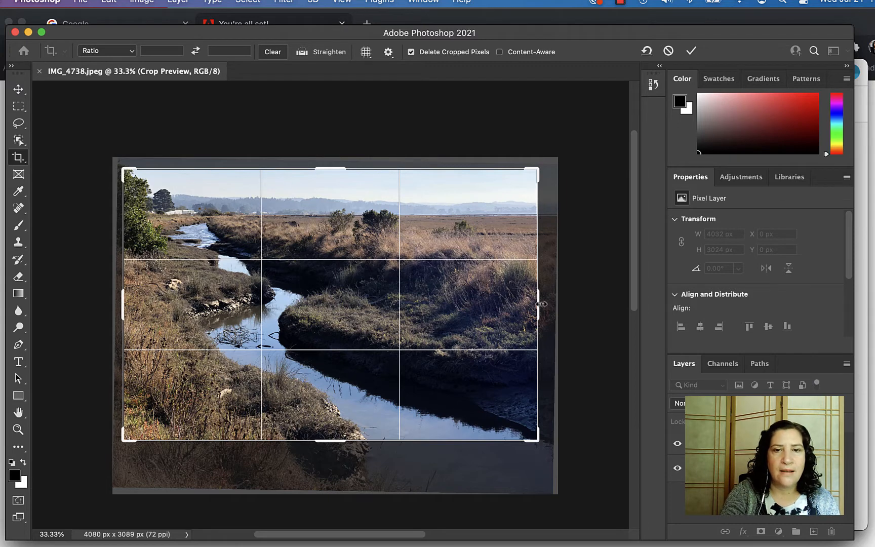
drag(541, 304, 539, 304)
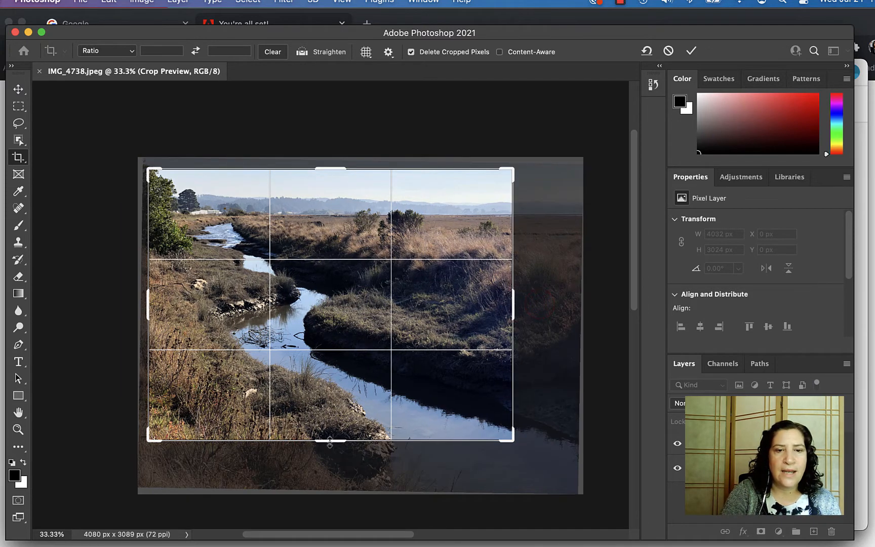
mouse_move(329, 442)
mouse_down()
mouse_move(335, 431)
mouse_move(332, 439)
mouse_up()
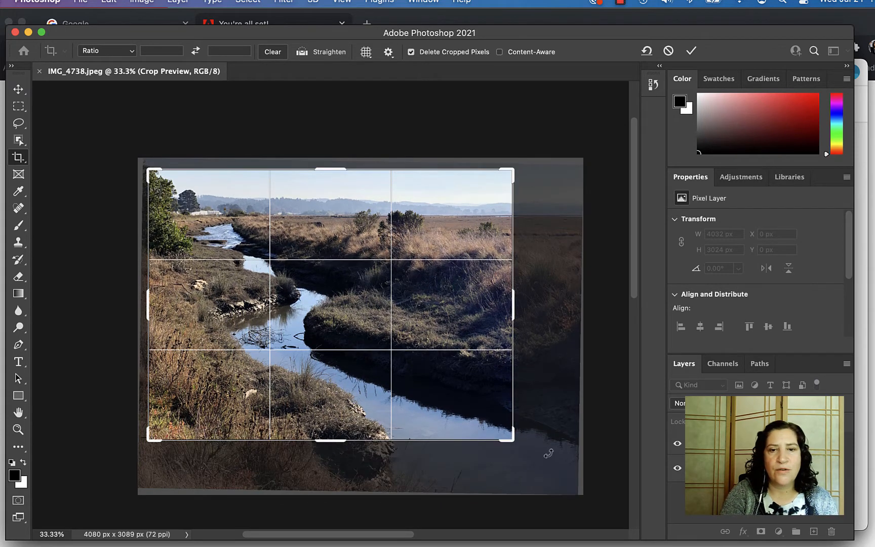
click(691, 51)
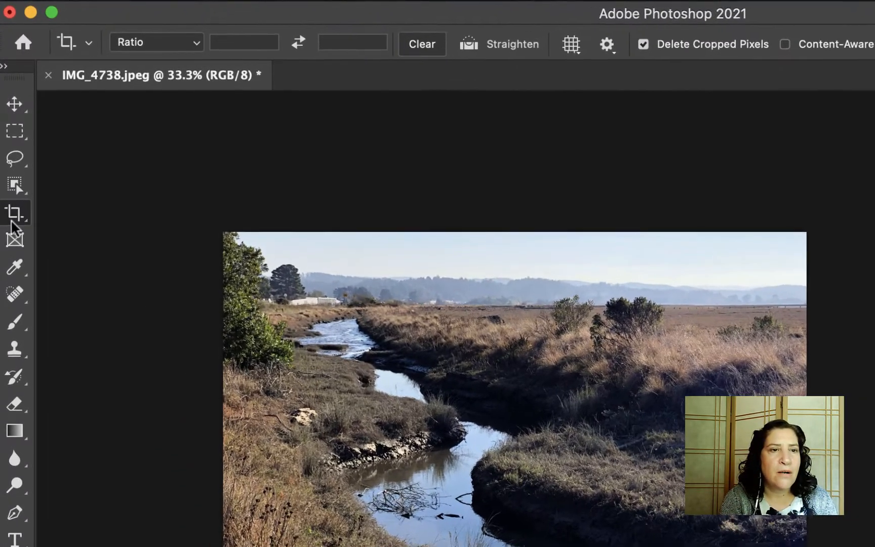
click(18, 157)
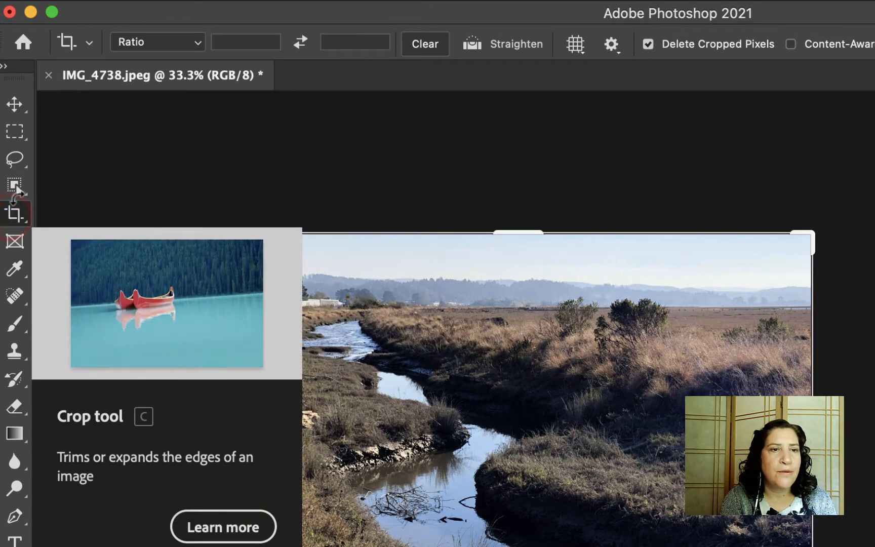
- Choose a custom crop ratio and enter 5 and 9 as its values
click(199, 45)
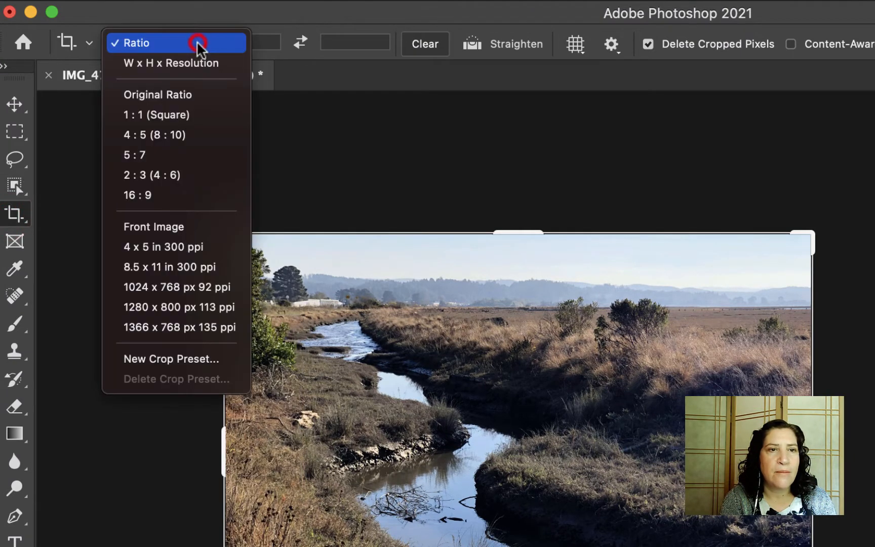
click(142, 44)
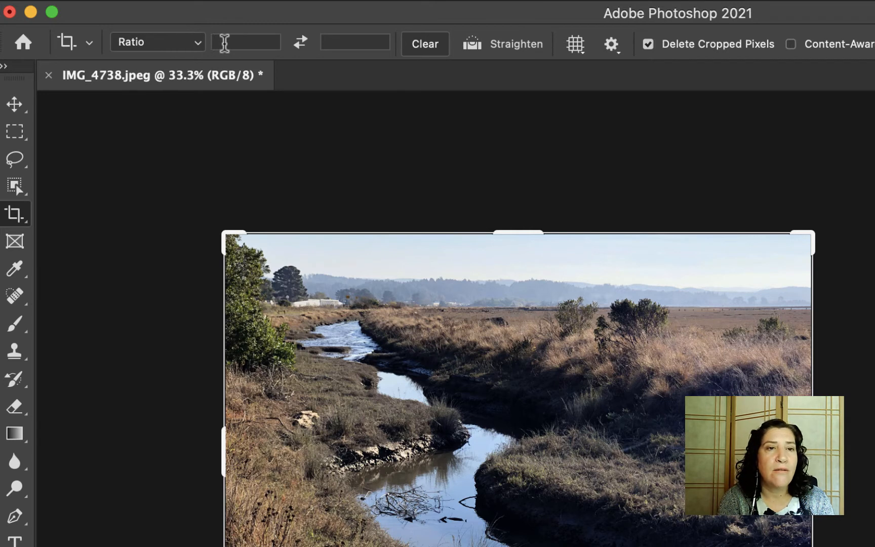
click(234, 43)
text(5)
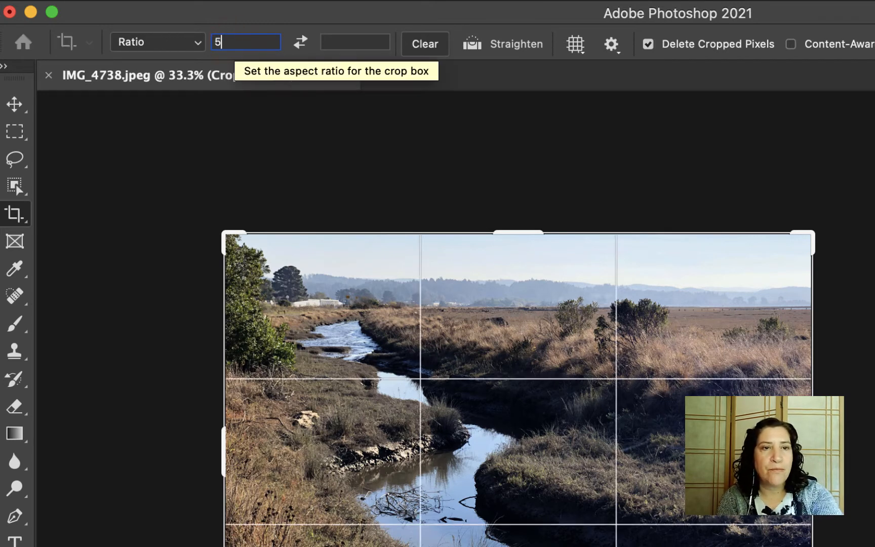
text( in)
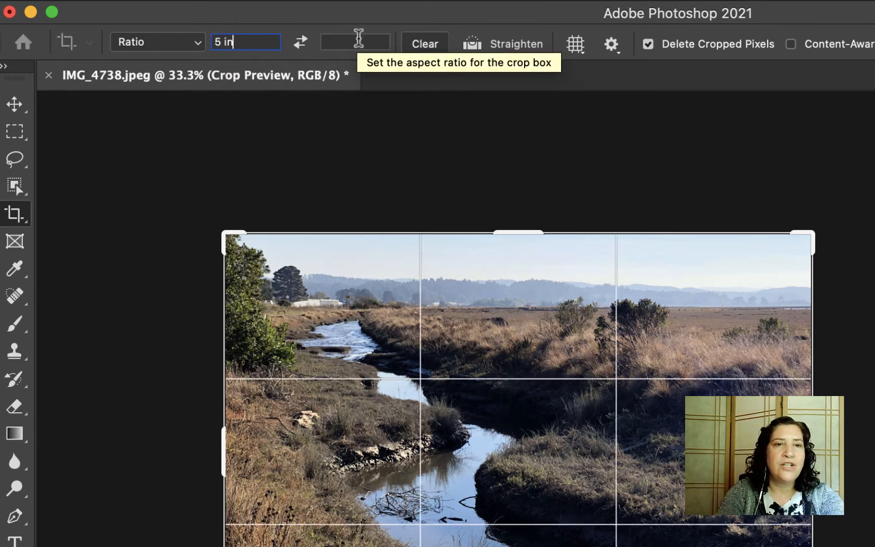
click(359, 41)
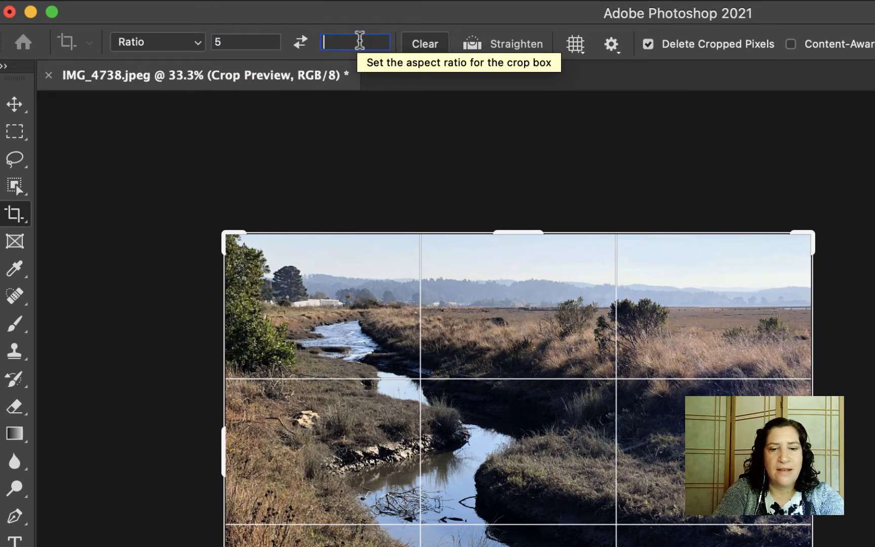
text(9)
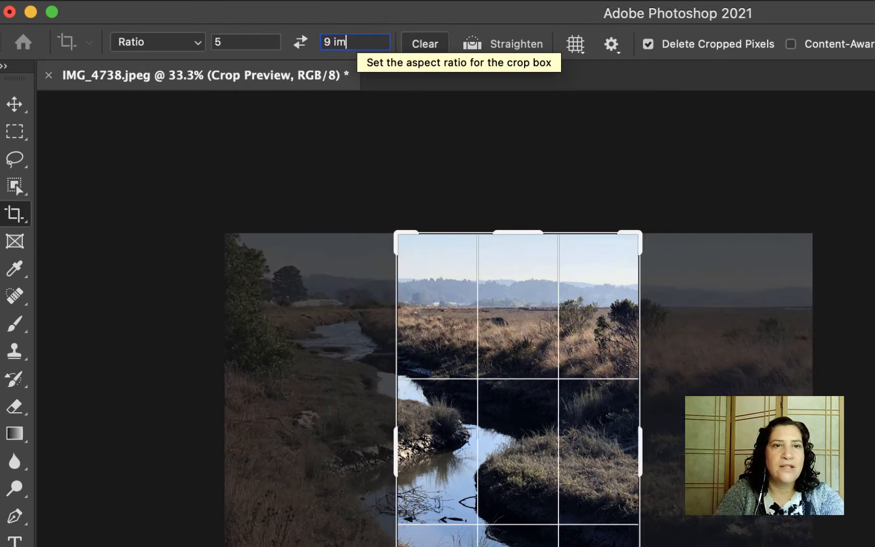
text( im)
key(BackSpace)
text(n)
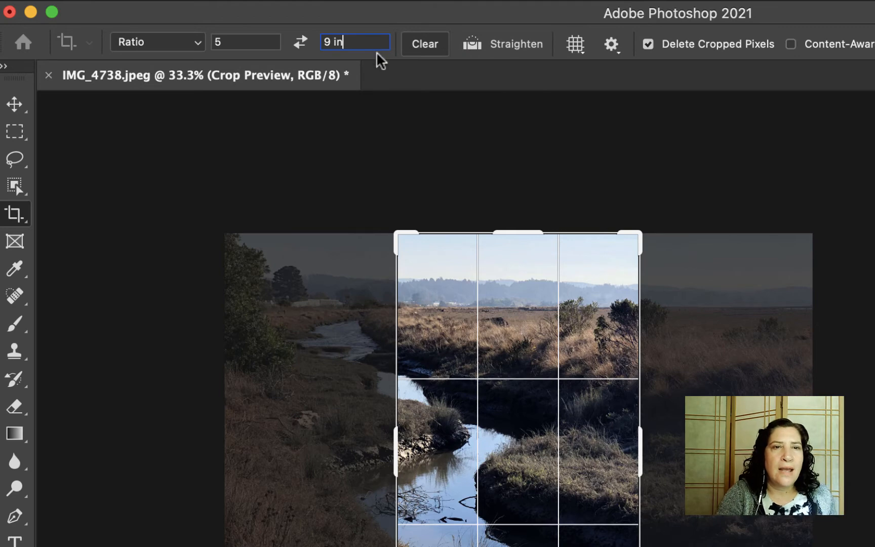
- Swap the ratio to a 9:5 landscape and resize the crop box from its corner
click(301, 43)
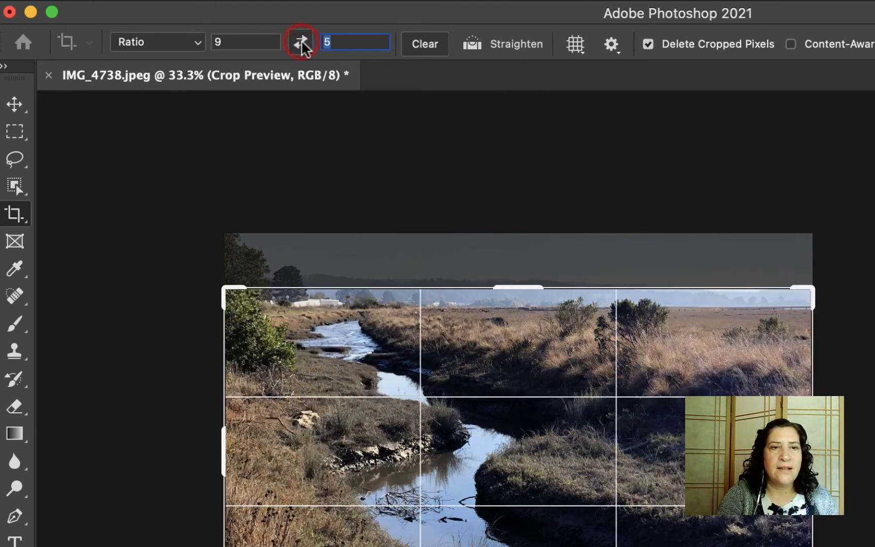
click(300, 44)
click(300, 46)
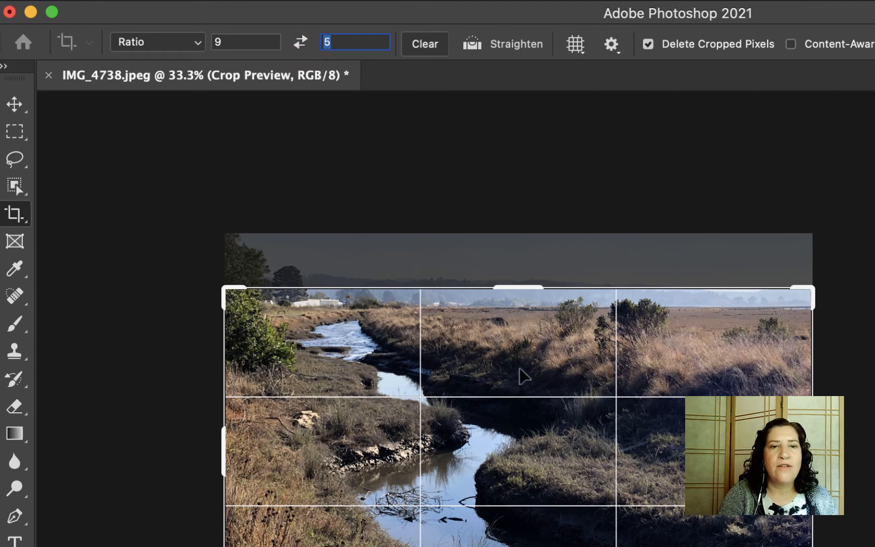
mouse_move(813, 546)
mouse_down()
mouse_move(724, 546)
mouse_move(651, 525)
mouse_move(813, 546)
mouse_move(719, 546)
mouse_move(871, 546)
mouse_move(722, 546)
mouse_move(813, 546)
mouse_up()
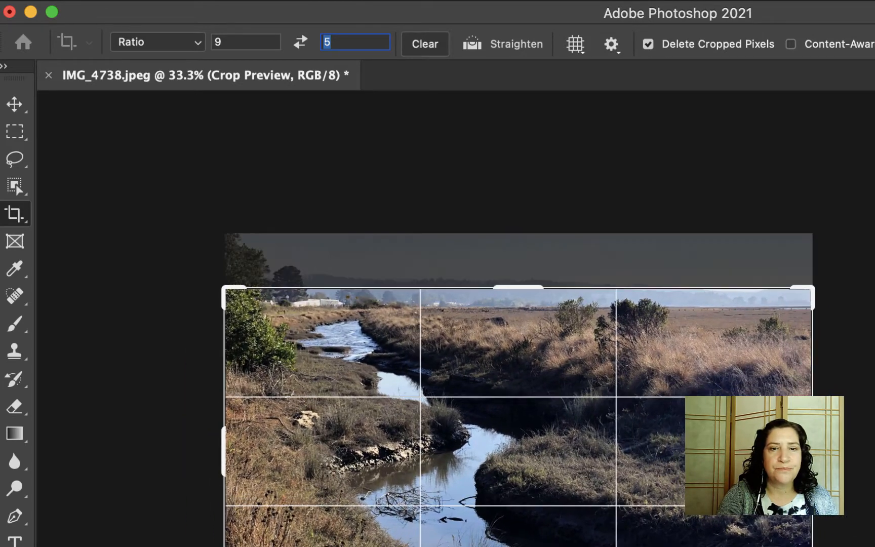
click(197, 42)
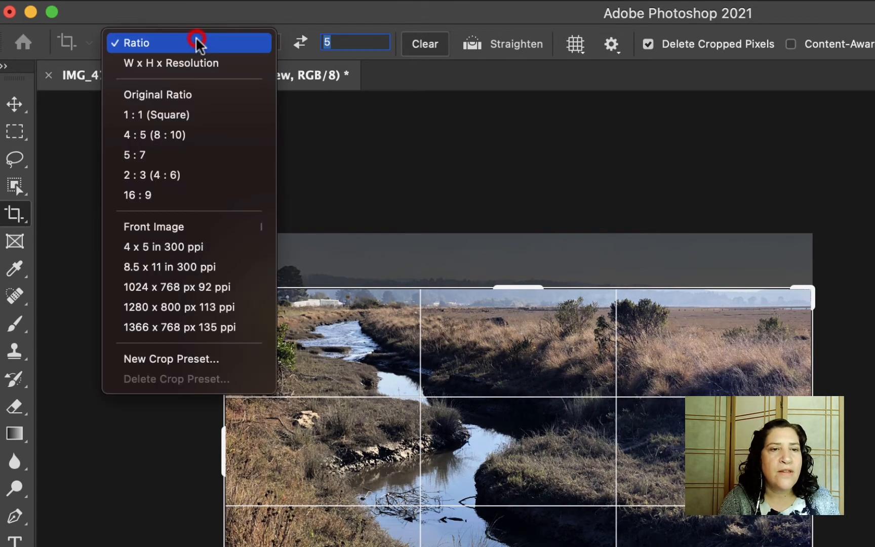
- Choose the 1:1 ratio, size the square to full image height, and commit it at 2481 × 2481 px
click(187, 115)
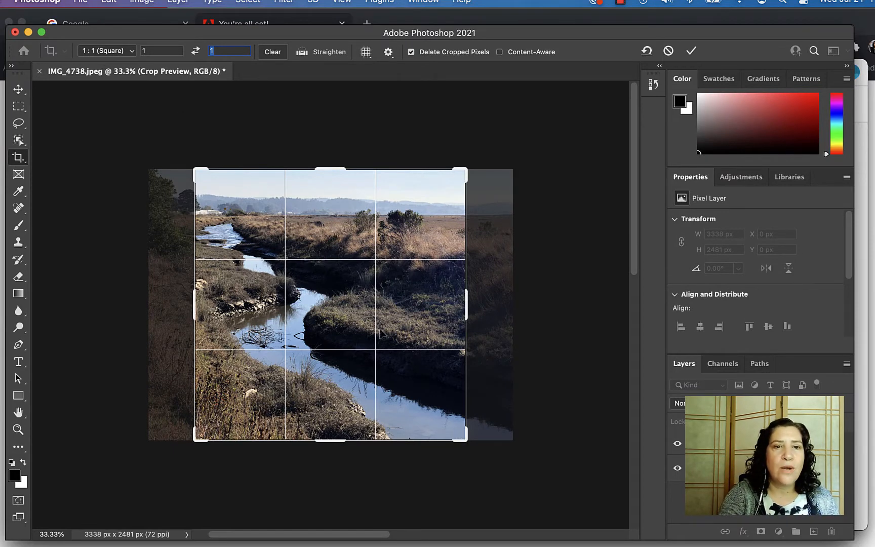
drag(470, 442, 444, 418)
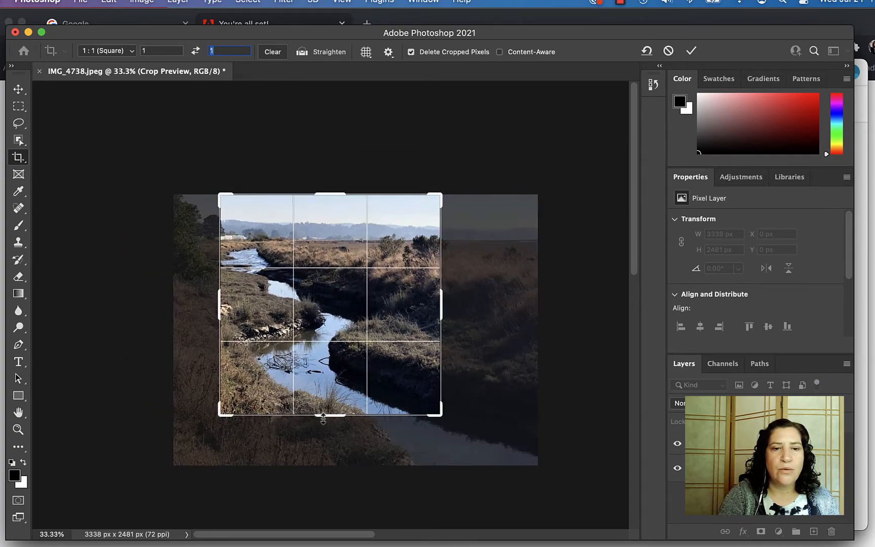
drag(323, 418, 334, 443)
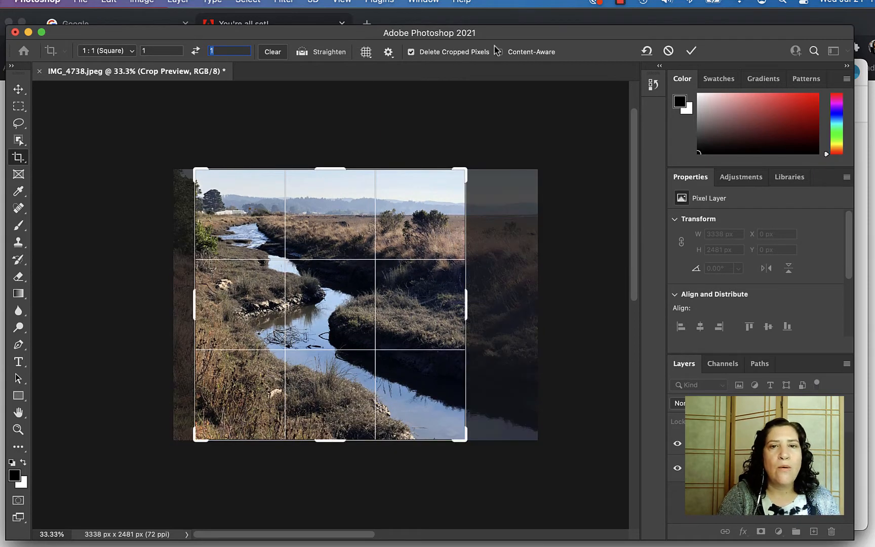
click(692, 51)
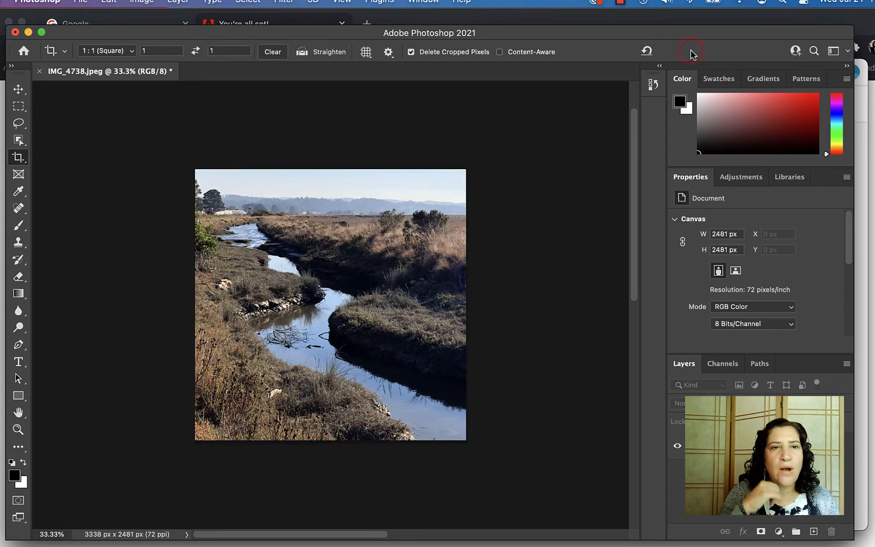
- Try the 5:7 crop ratio and narrow the crop box
click(130, 51)
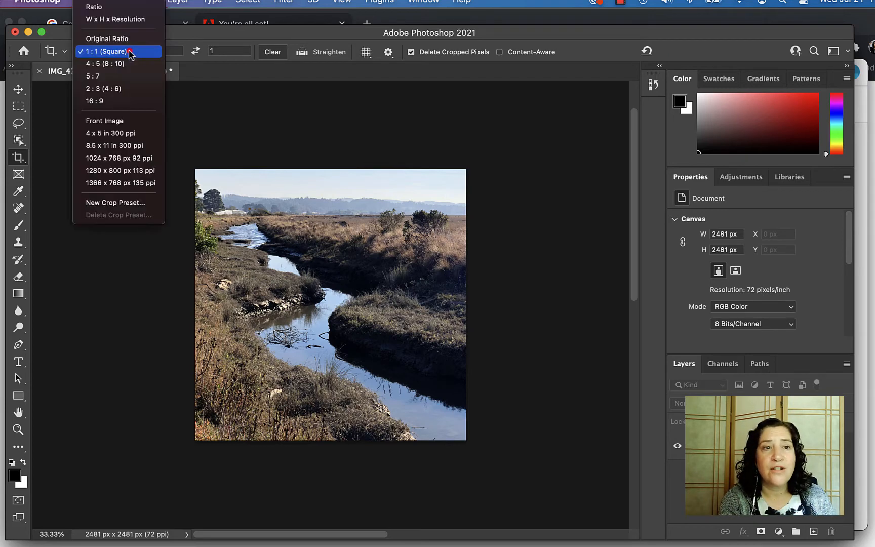
click(131, 76)
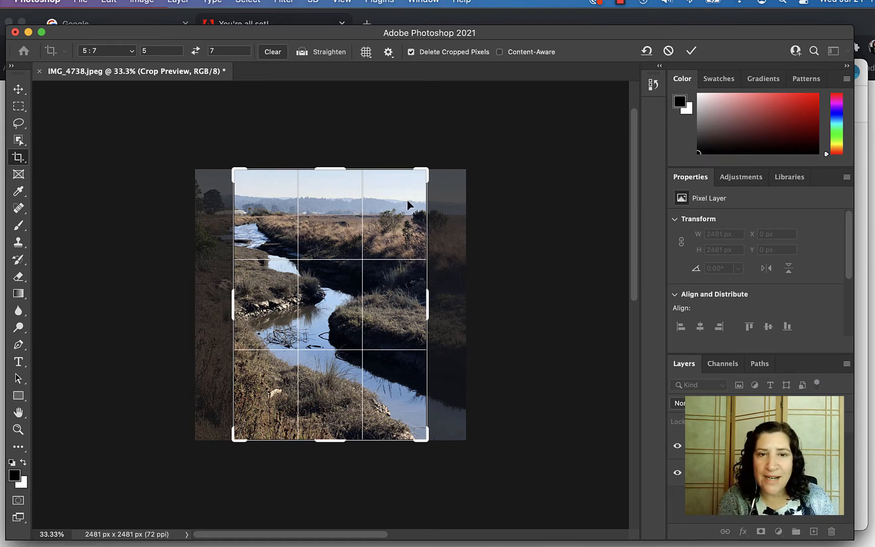
mouse_move(428, 299)
mouse_down()
mouse_move(393, 300)
mouse_move(430, 303)
mouse_move(415, 302)
mouse_up()
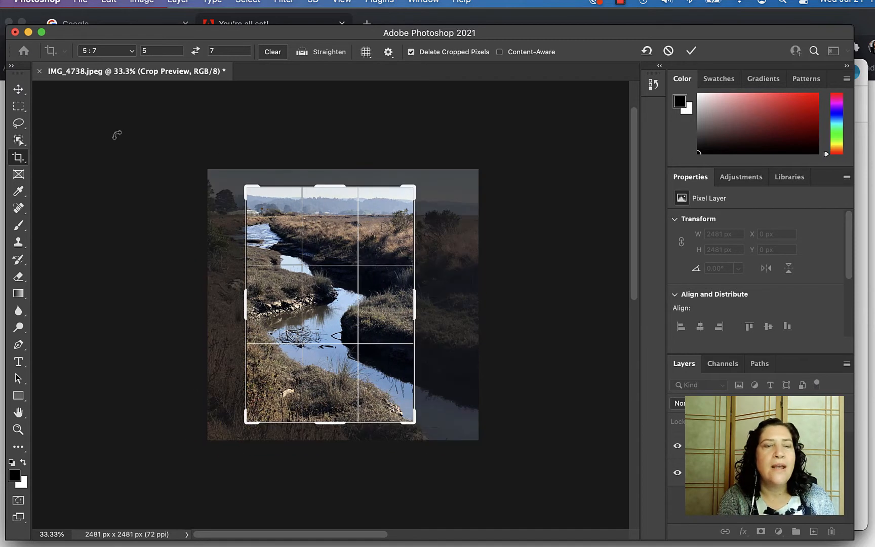
- Clear the fixed ratio, stretch the crop to the image edges, cancel it, keep unconstrained Ratio
click(275, 53)
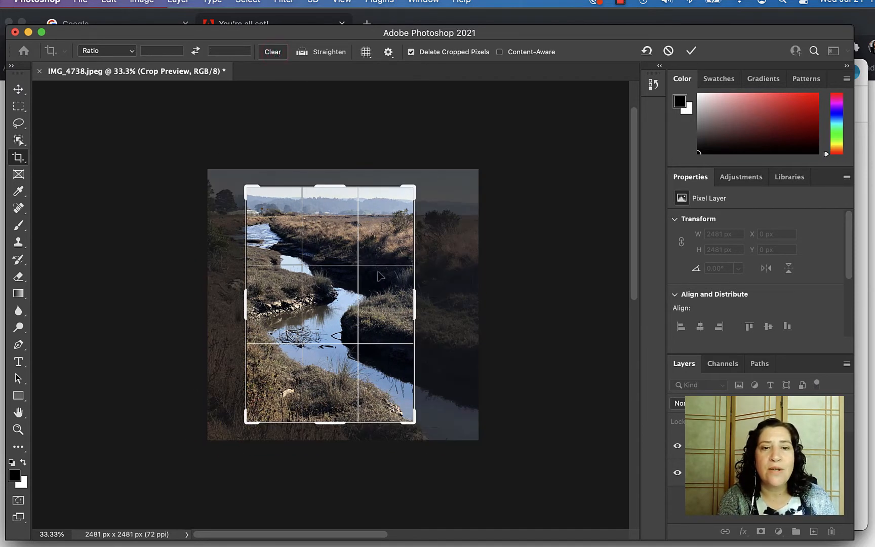
drag(409, 310, 444, 314)
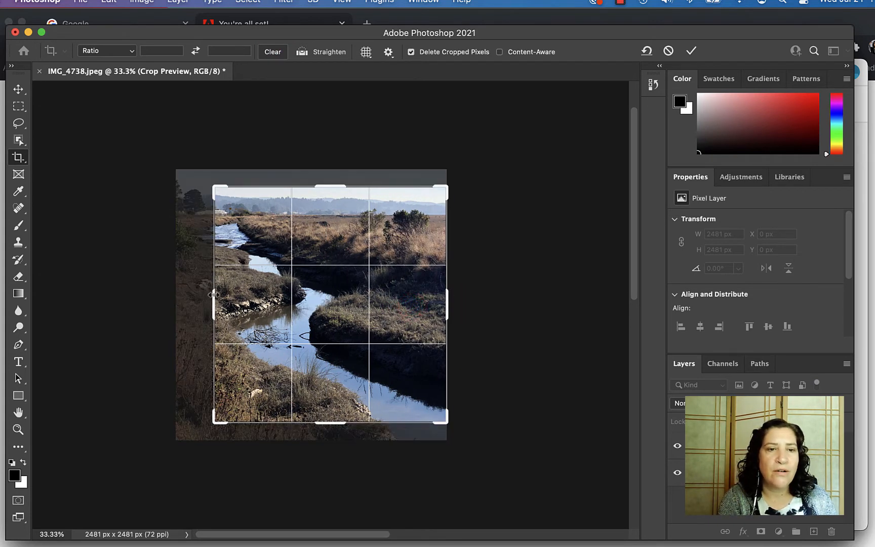
drag(213, 291, 195, 289)
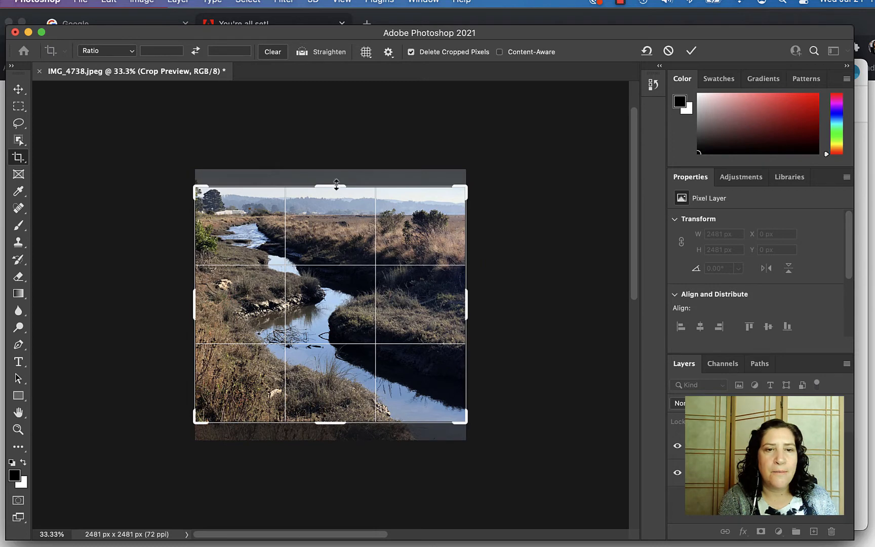
drag(336, 185, 333, 177)
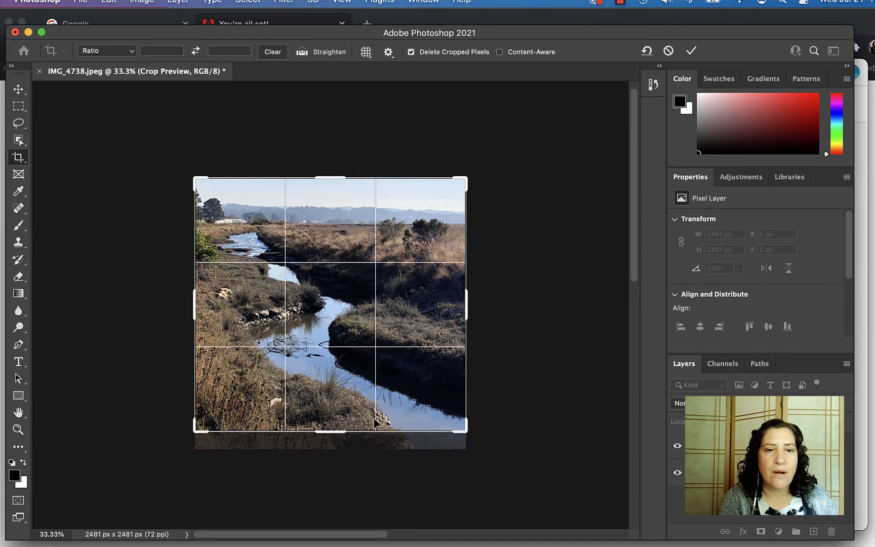
drag(337, 434, 339, 445)
click(669, 50)
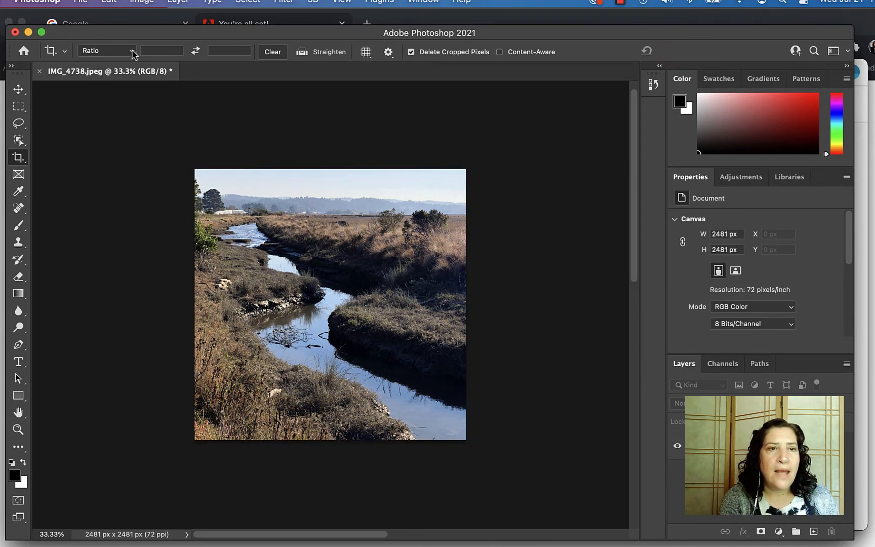
click(133, 53)
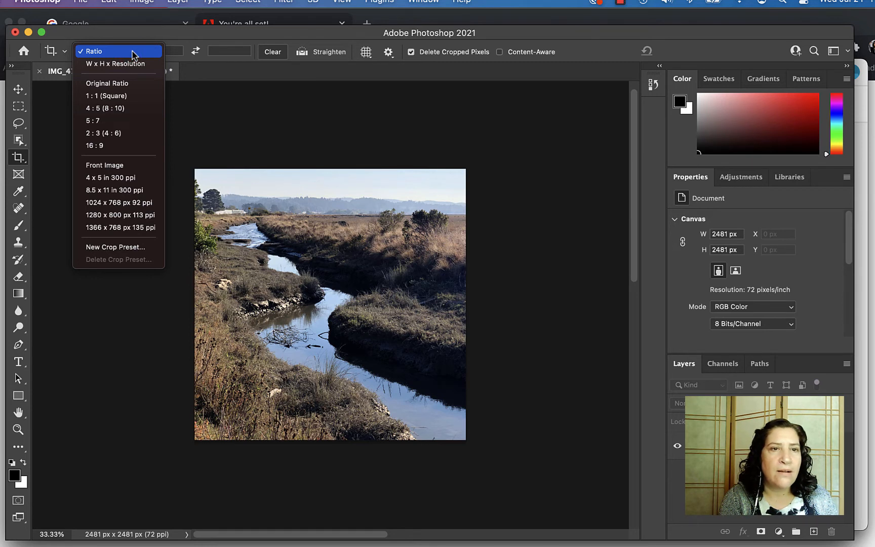
click(133, 53)
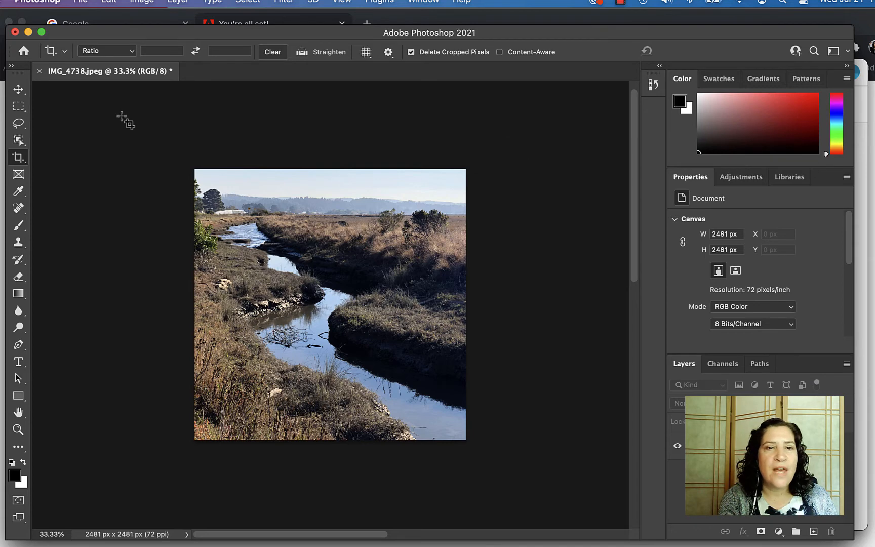
- Use File > Save As and choose to save IMG_4738.jpg on this computer
click(80, 2)
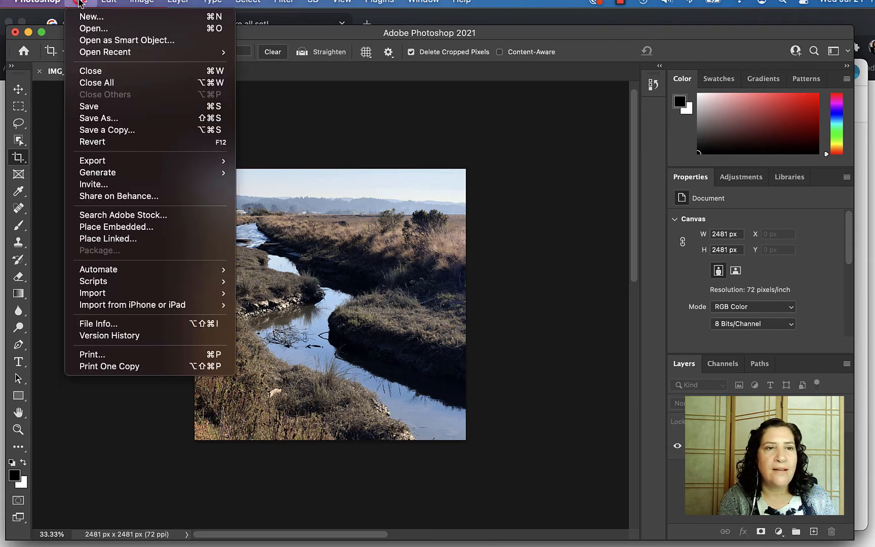
click(124, 119)
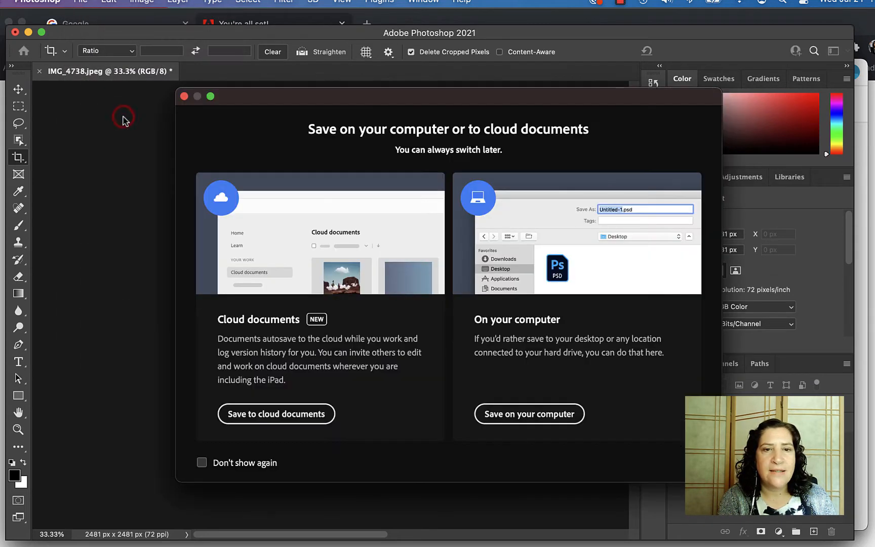
click(540, 415)
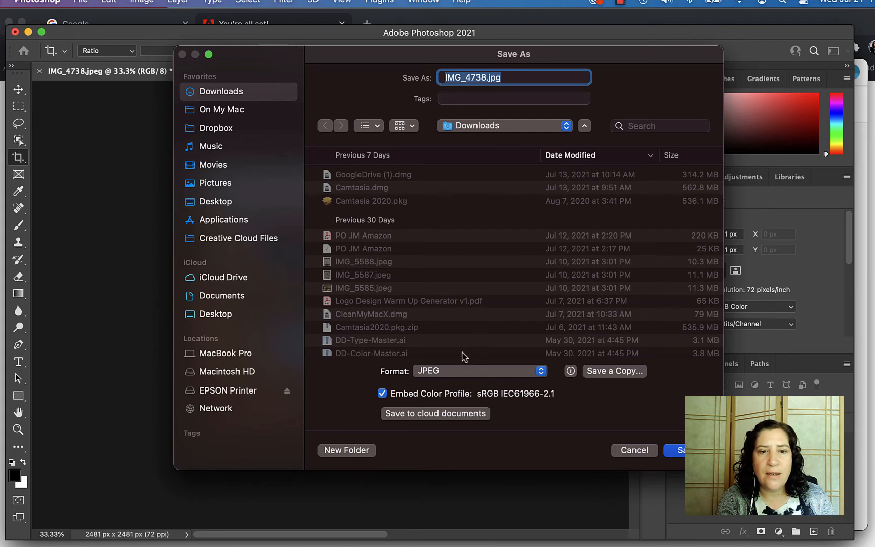
click(541, 371)
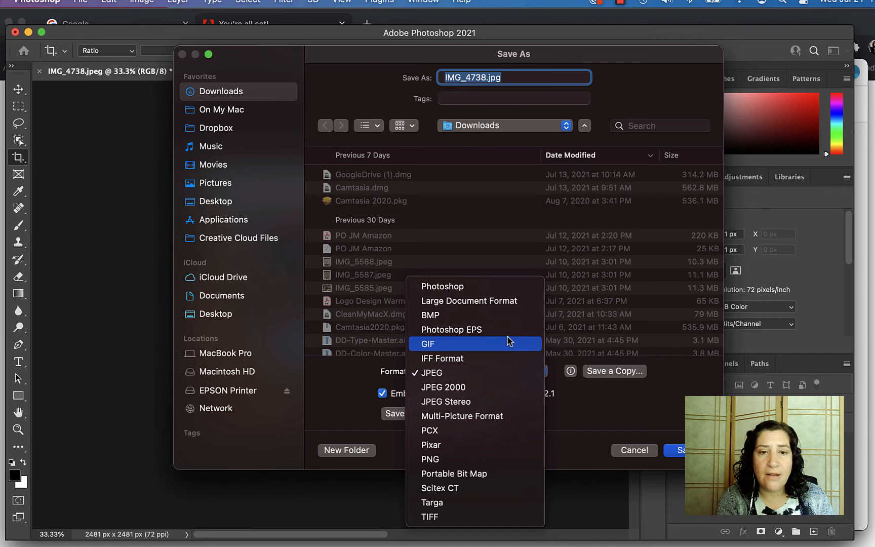
click(500, 289)
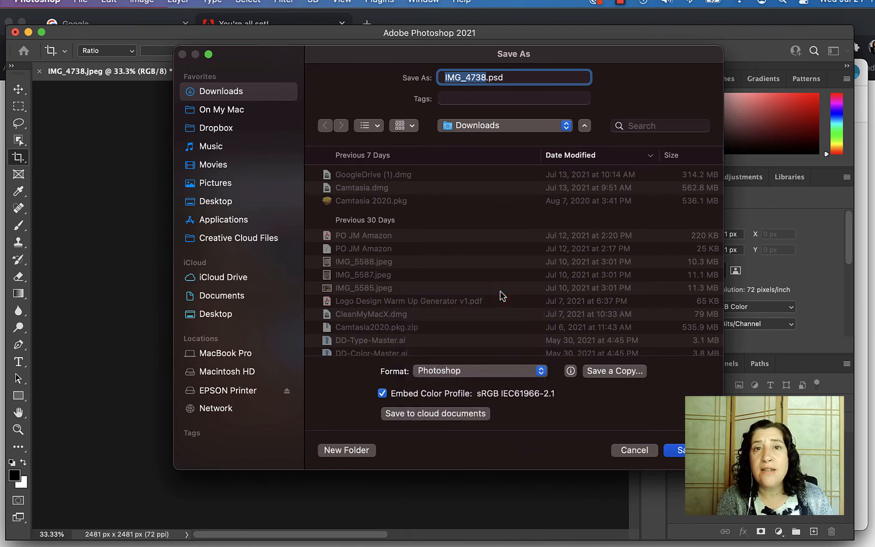
click(489, 371)
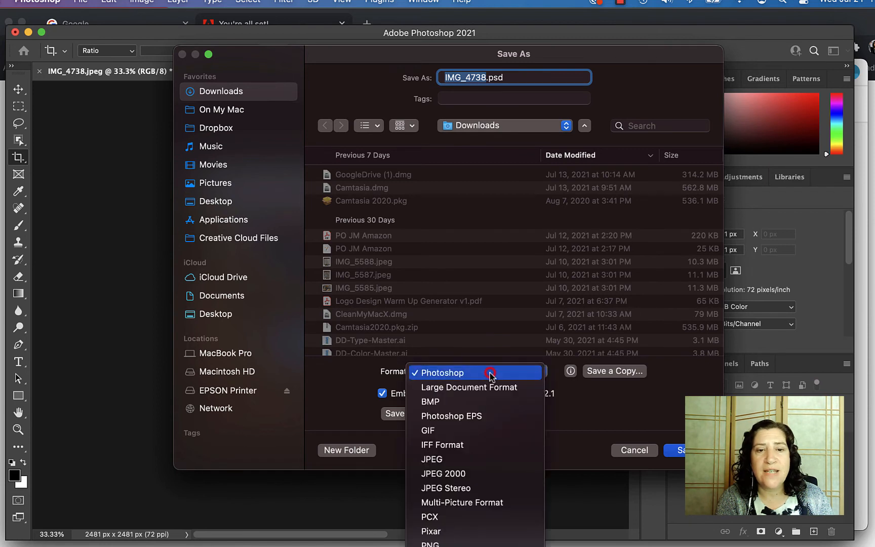
click(501, 457)
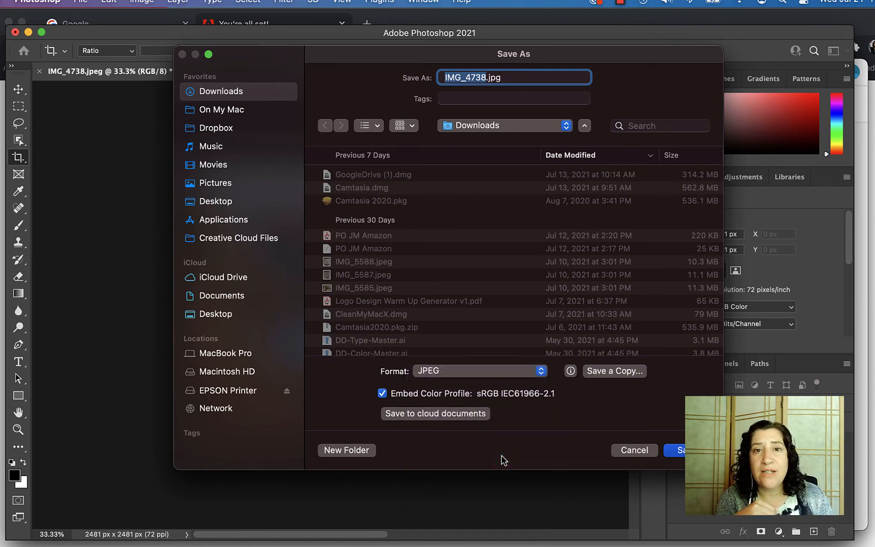